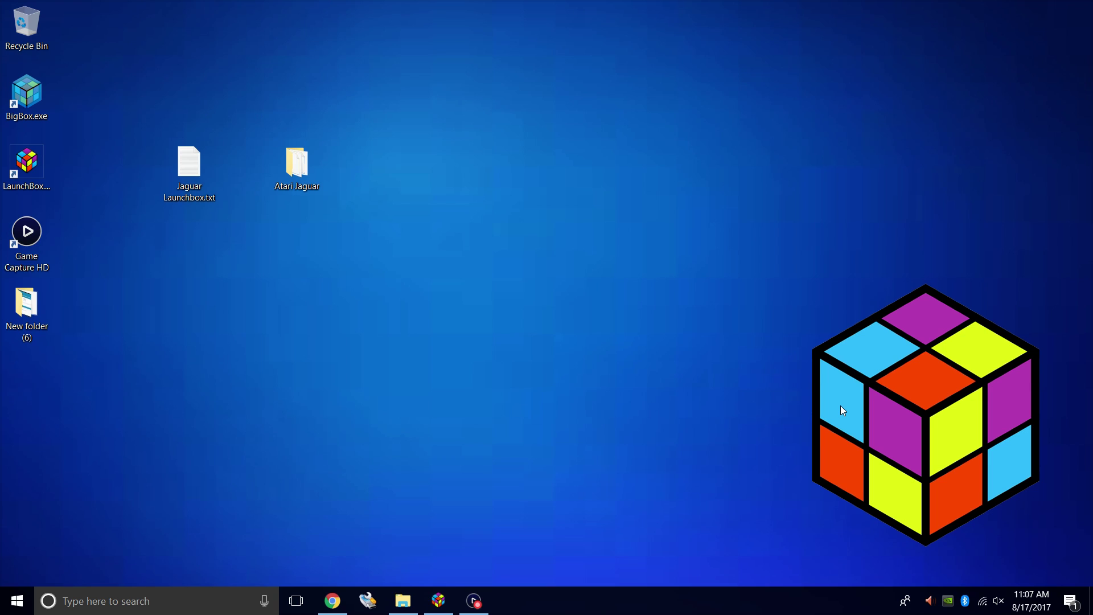
Open the Atari Jaguar folder and the Jaguar Launchbox.txt notes from the desktop side by side to review the ROMs and emulator settings.
double_click(297, 167)
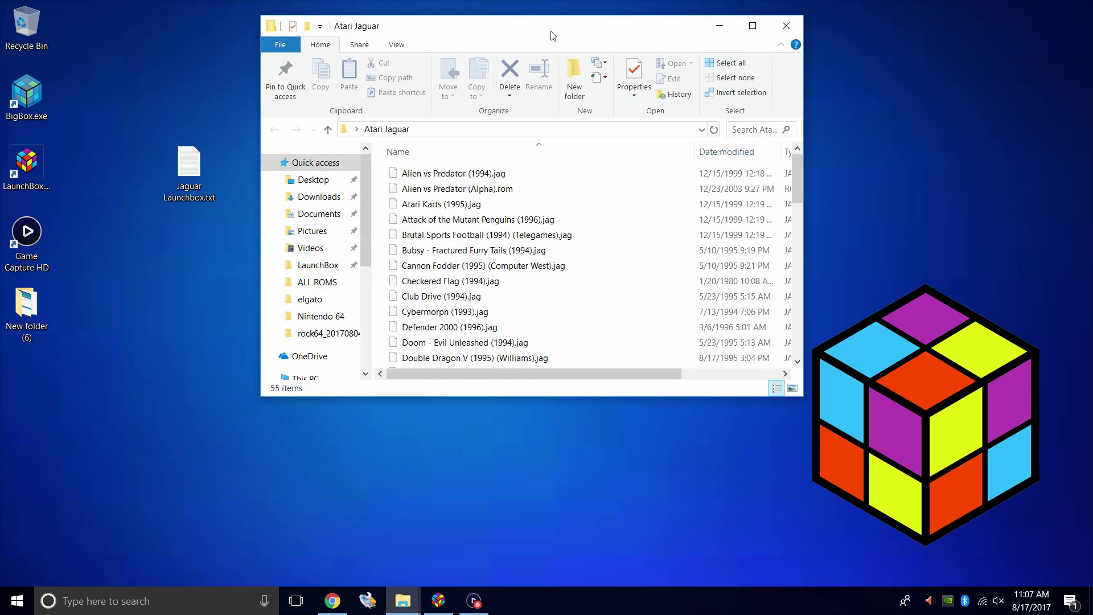
drag(551, 35, 614, 64)
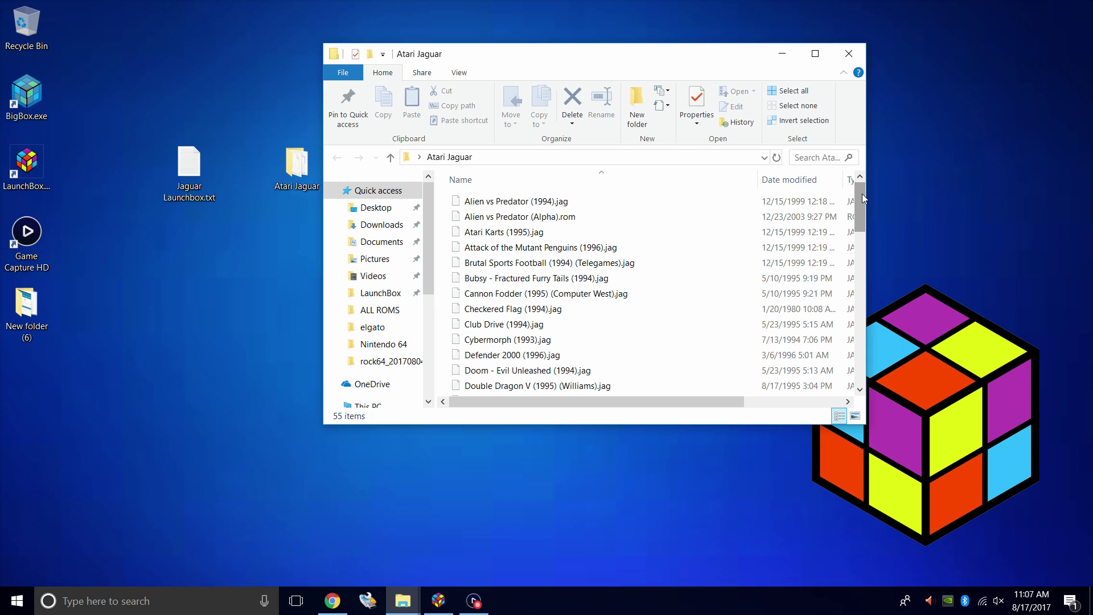
double_click(188, 177)
drag(584, 119, 14, 71)
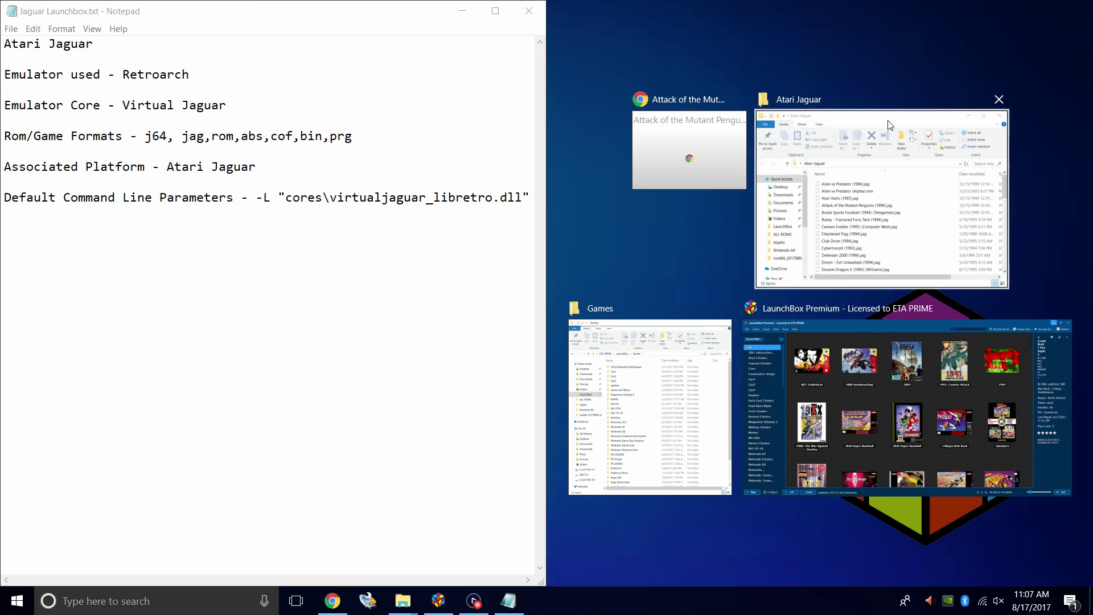
click(884, 121)
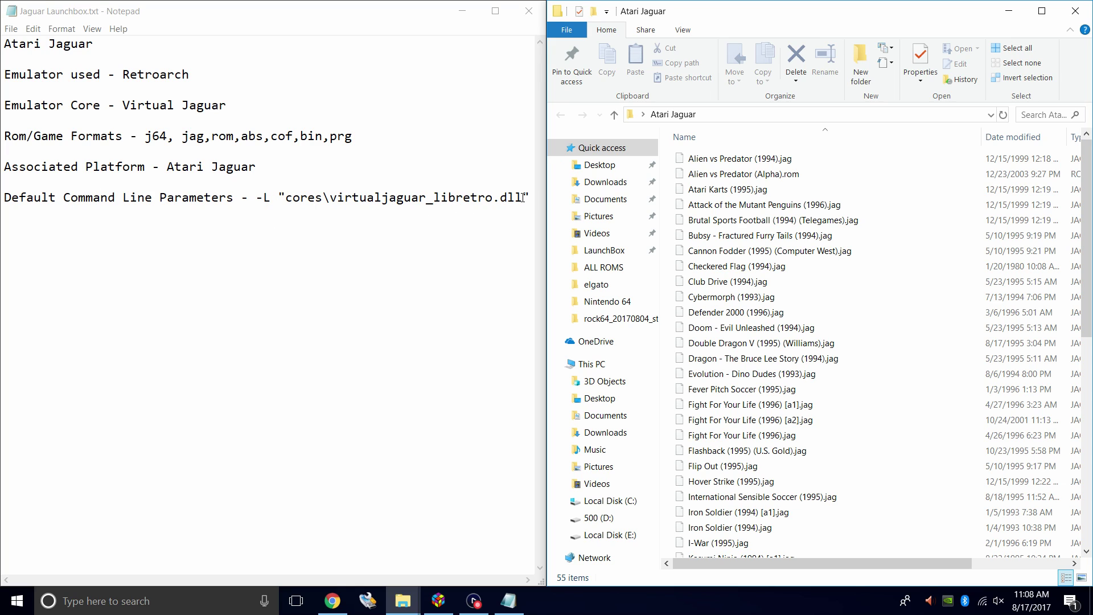
Minimize the notes and ROM windows and move the Atari Jaguar folder from the desktop into the LaunchBox Games folder.
click(464, 10)
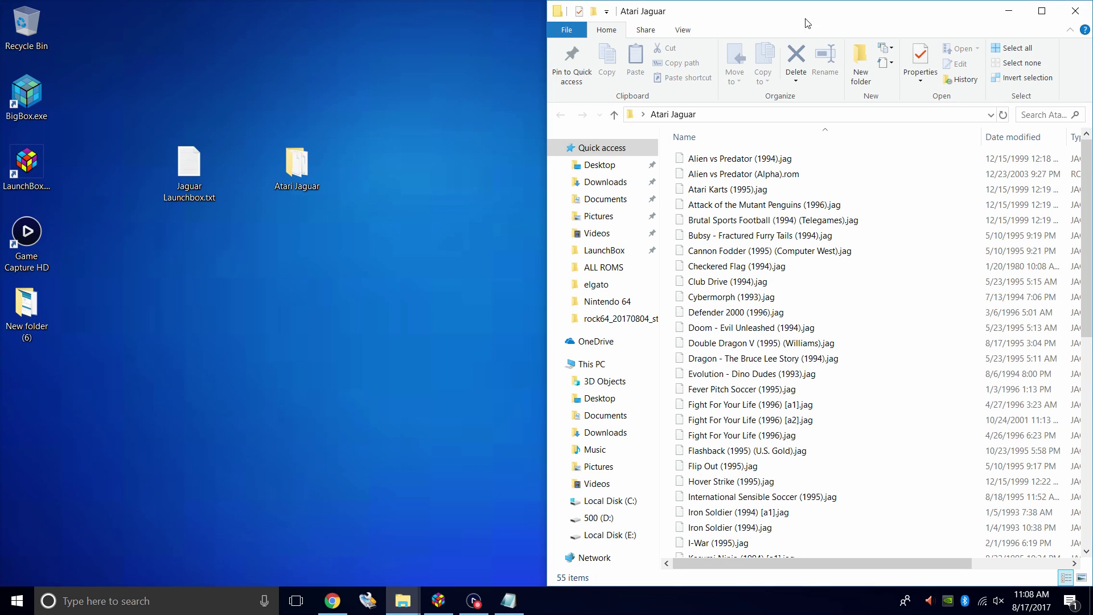
key(super+Down)
key(super+Down)
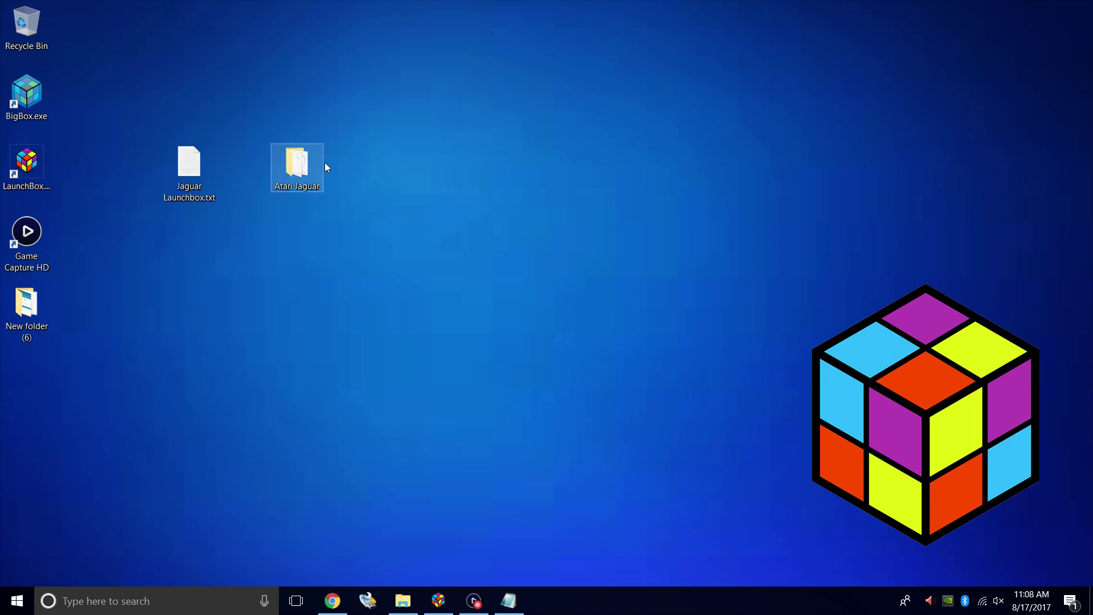
click(403, 601)
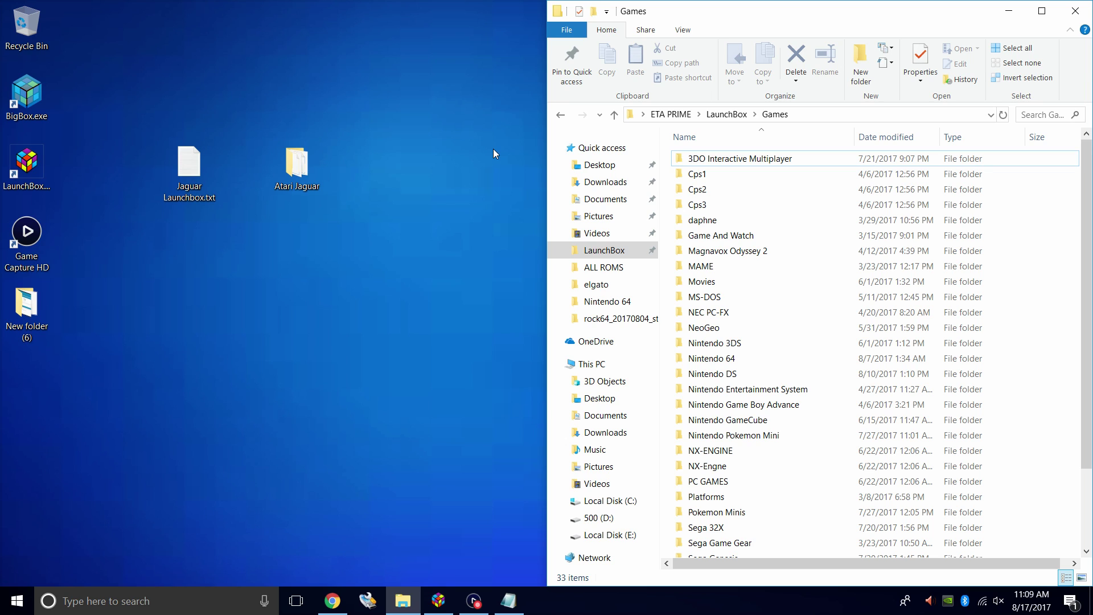
drag(295, 153, 666, 297)
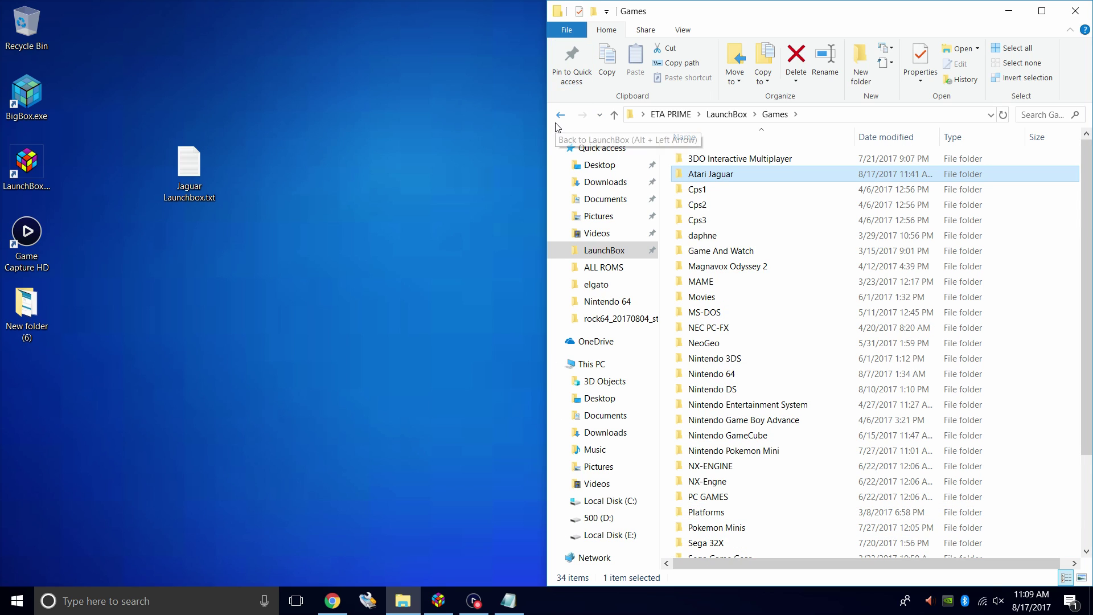
Go to the RetroArch folder inside LaunchBox's Emulators folder and launch retroarch.exe.
click(554, 118)
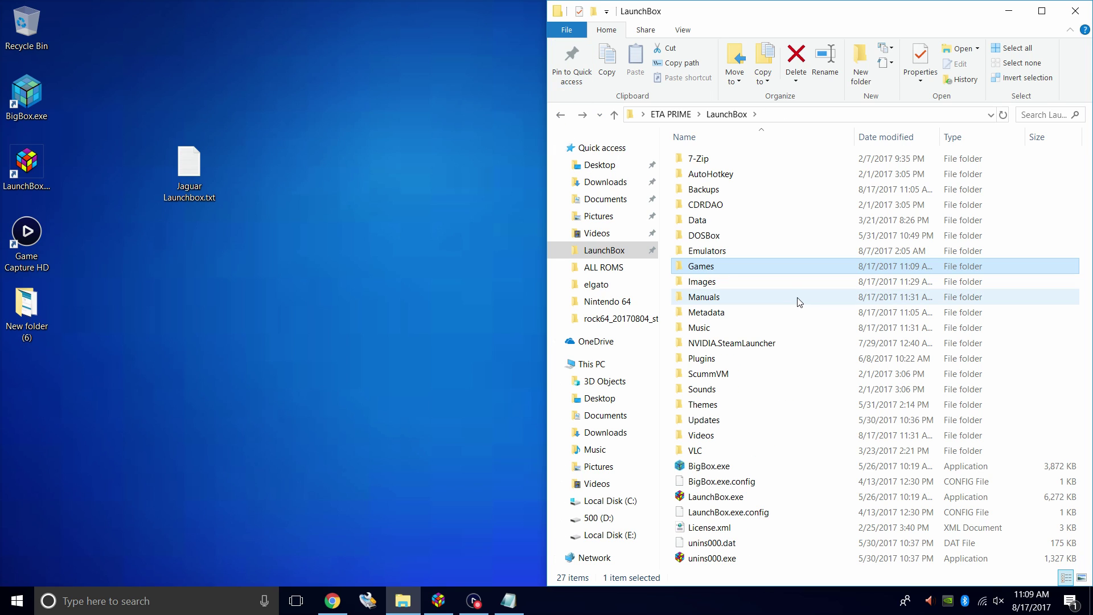
click(709, 254)
double_click(701, 255)
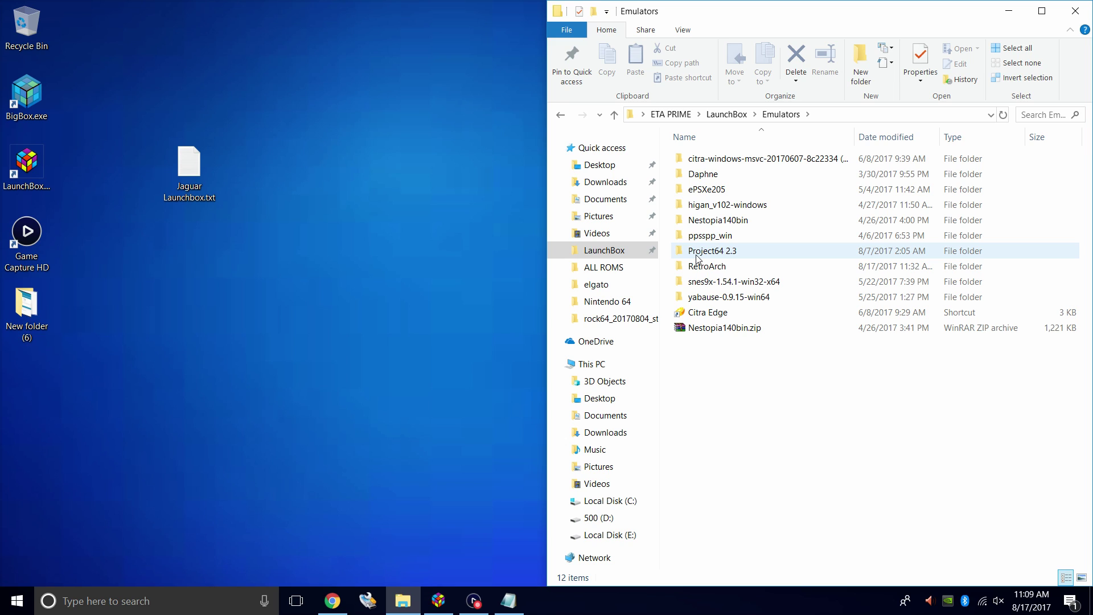
double_click(701, 266)
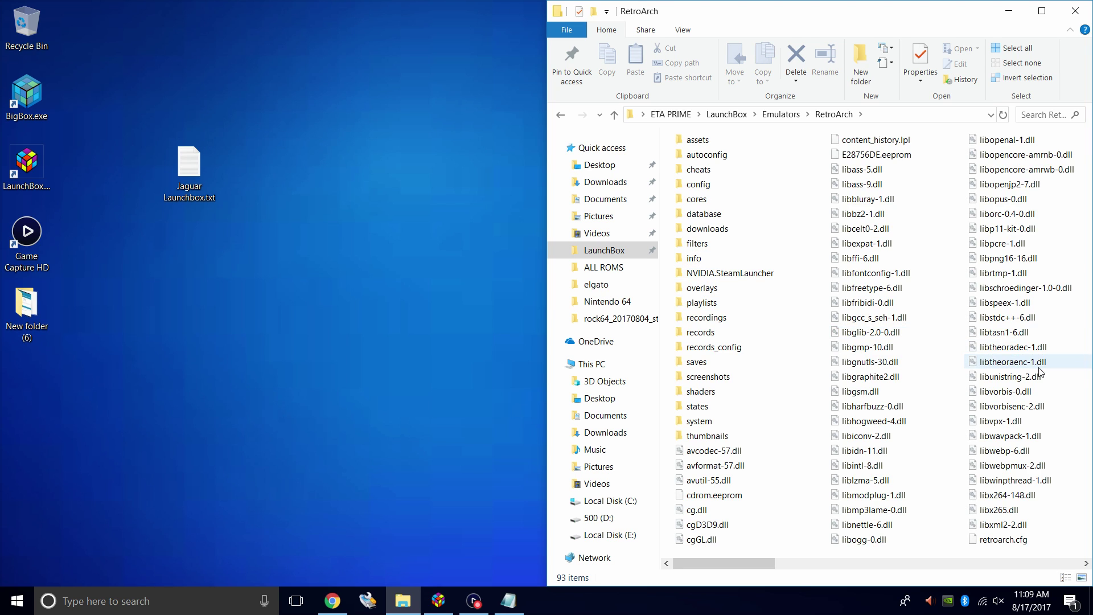
scroll(1040, 372, down, 5)
double_click(692, 156)
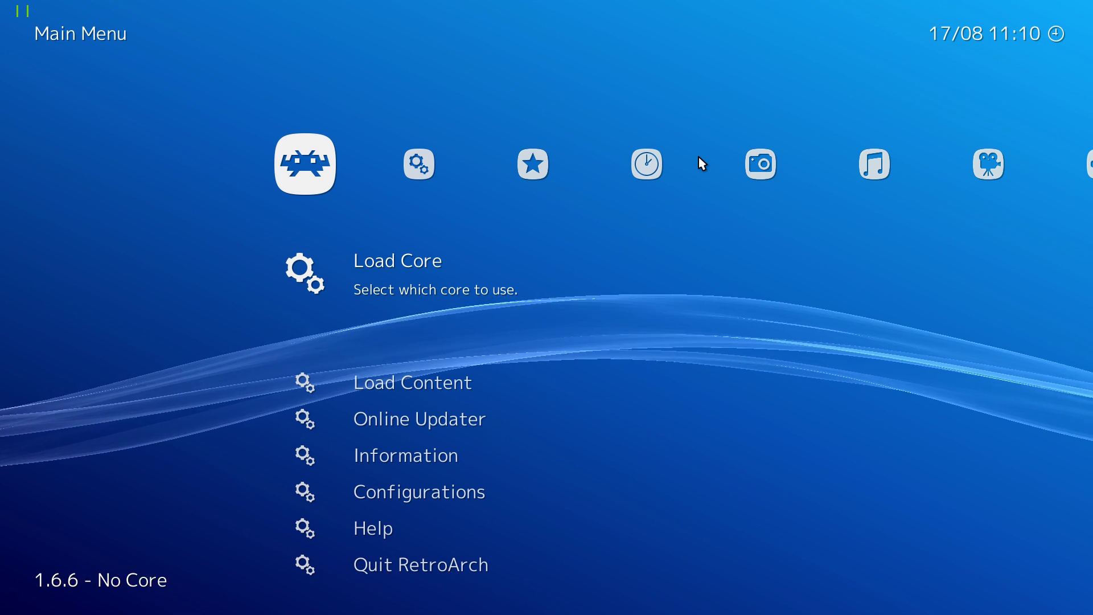
Download the Atari Jaguar (Virtual Jaguar) core through RetroArch's Core Updater, and close RetroArch and its folder window.
key(Down)
key(Down)
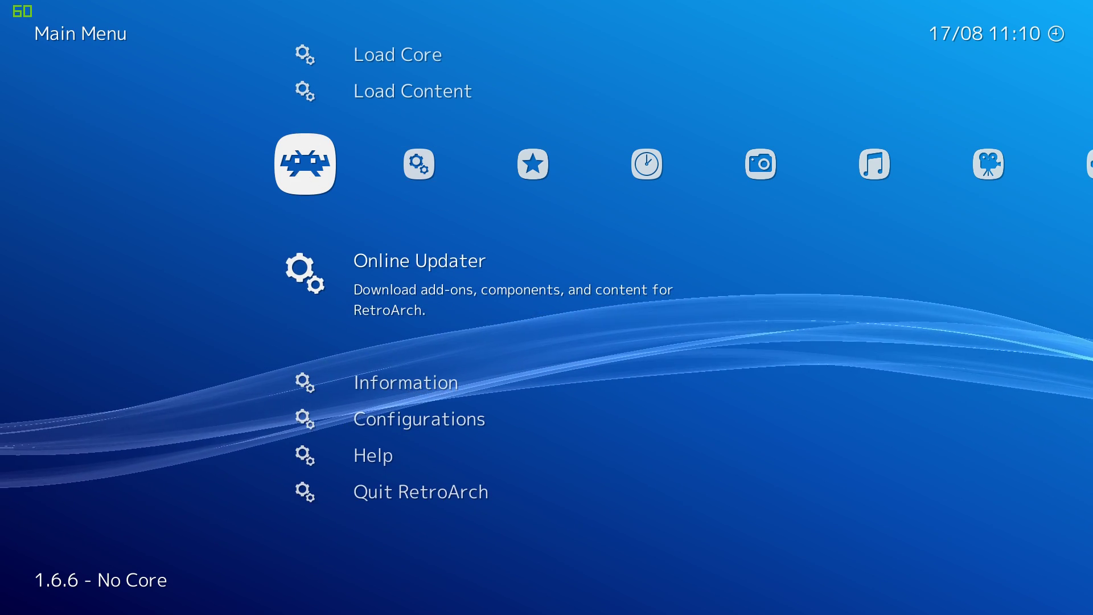
key(Return)
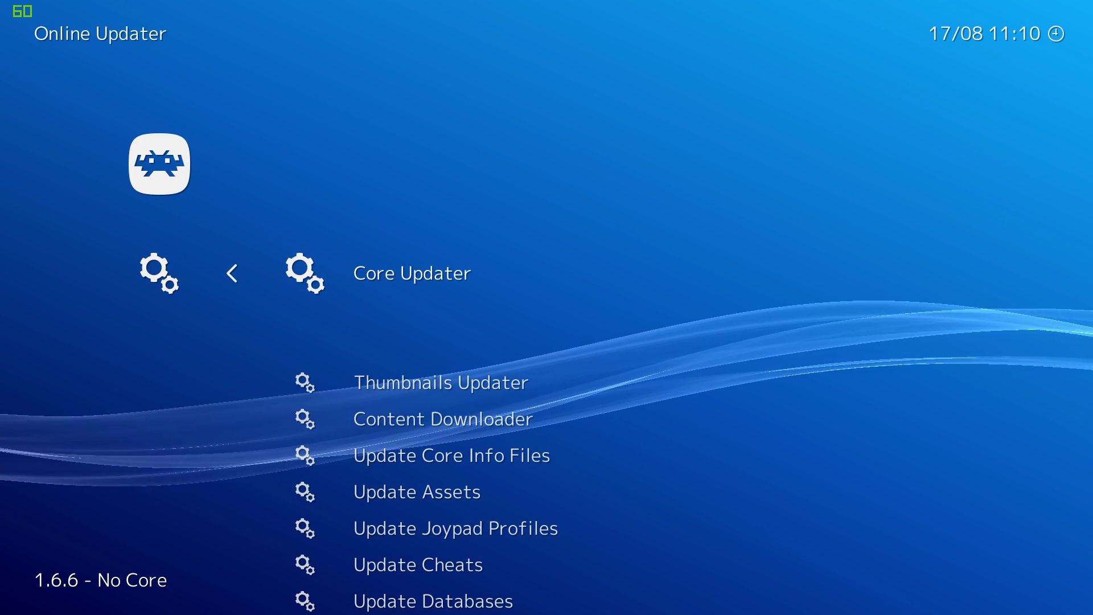
key(Return)
key(Down)
key(Down)
key(Down)
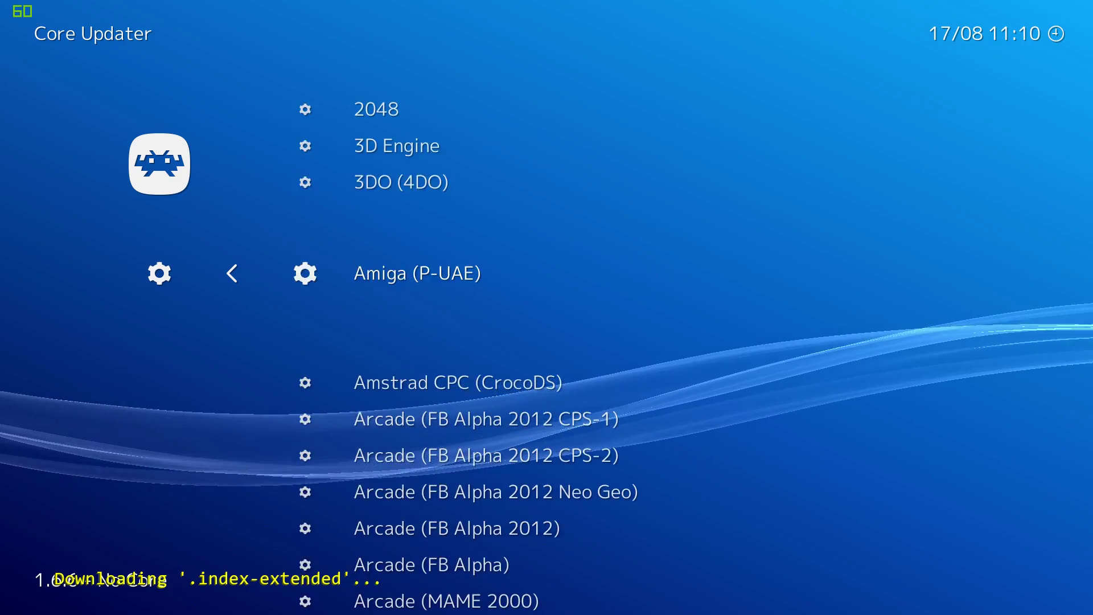
key(Down)
key(Down)
key(Down)
key(Down)
key(Down)
key(Down)
key(Down)
key(Down)
key(Down)
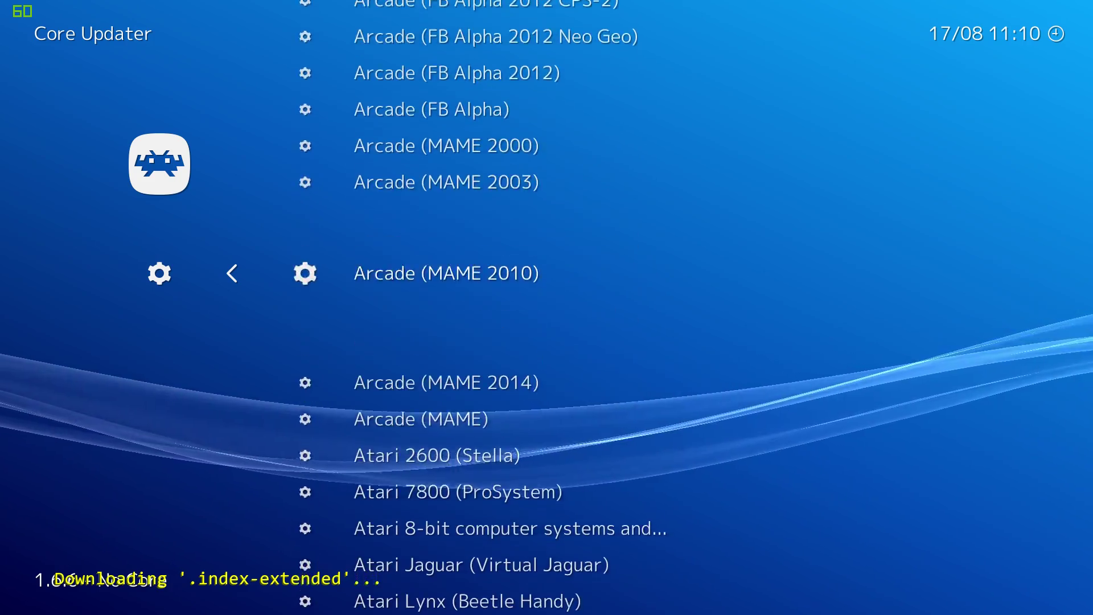
key(Down)
key(Down)
key(Down)
key(Down)
key(Down)
key(Down)
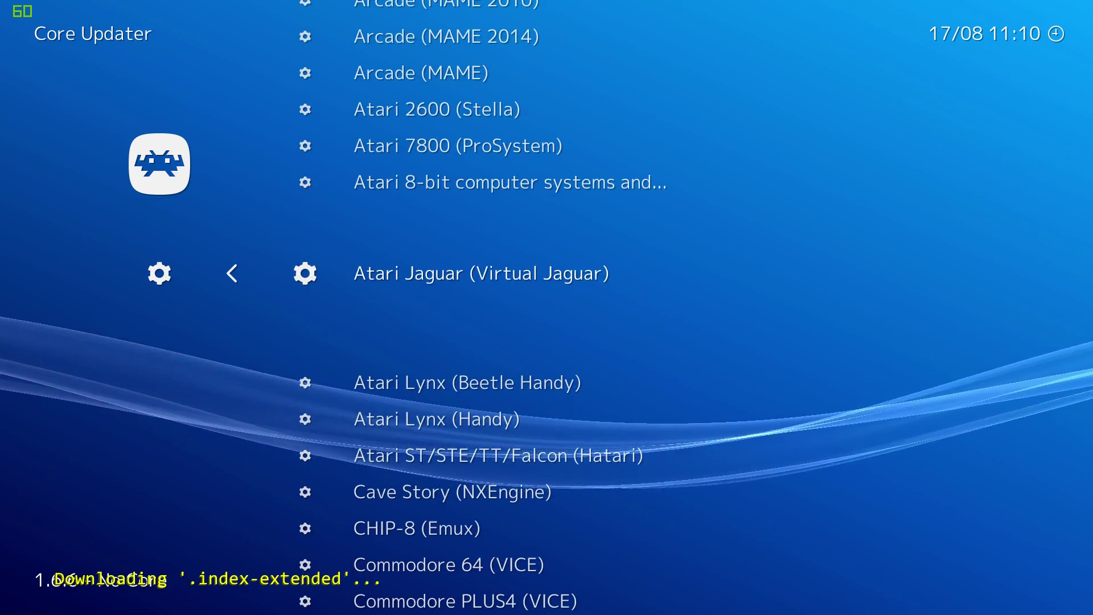
key(Return)
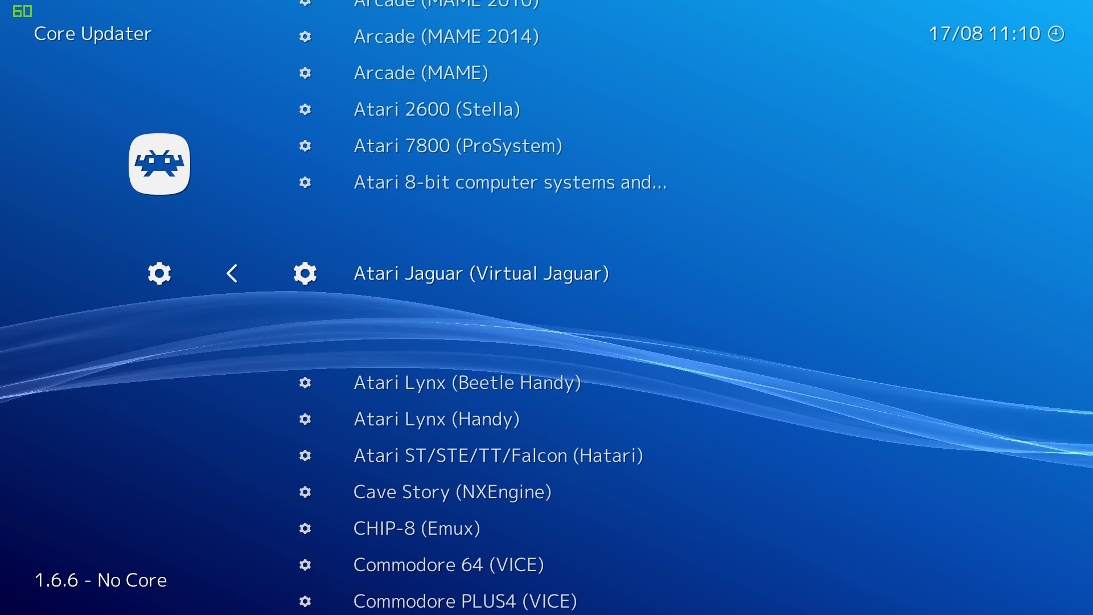
key(Escape)
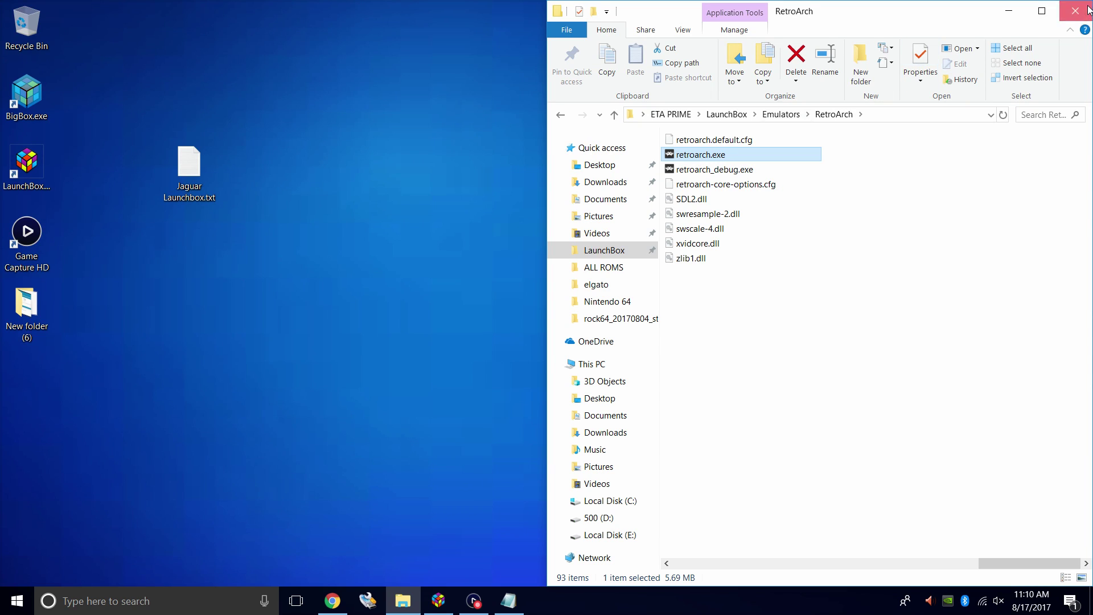
click(1088, 11)
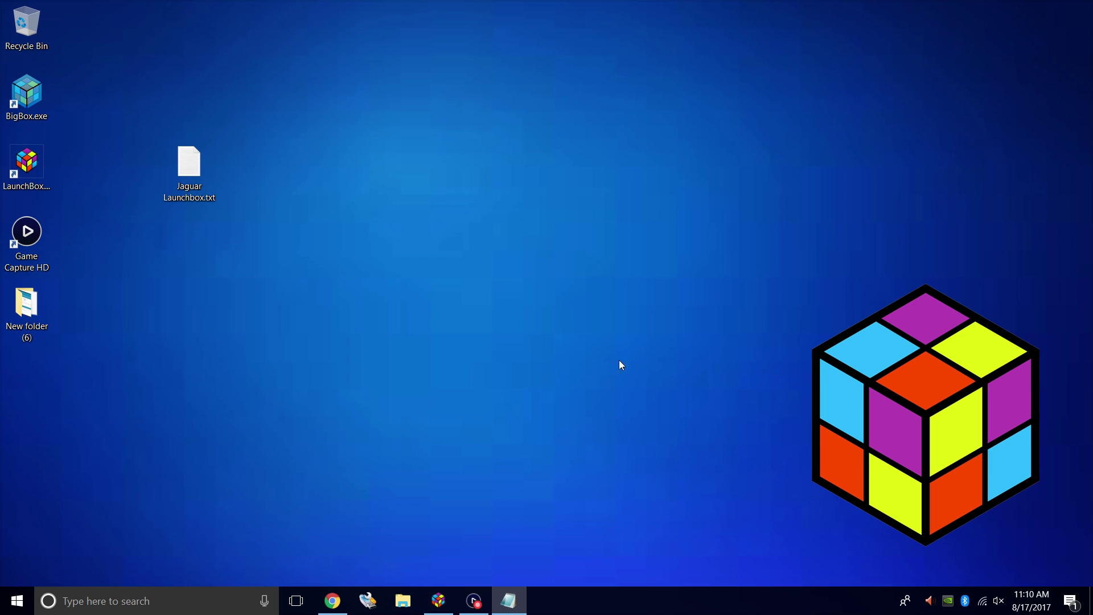
Switch to LaunchBox and open the Retroarch emulator's associated platforms for editing, down to the empty row.
click(439, 601)
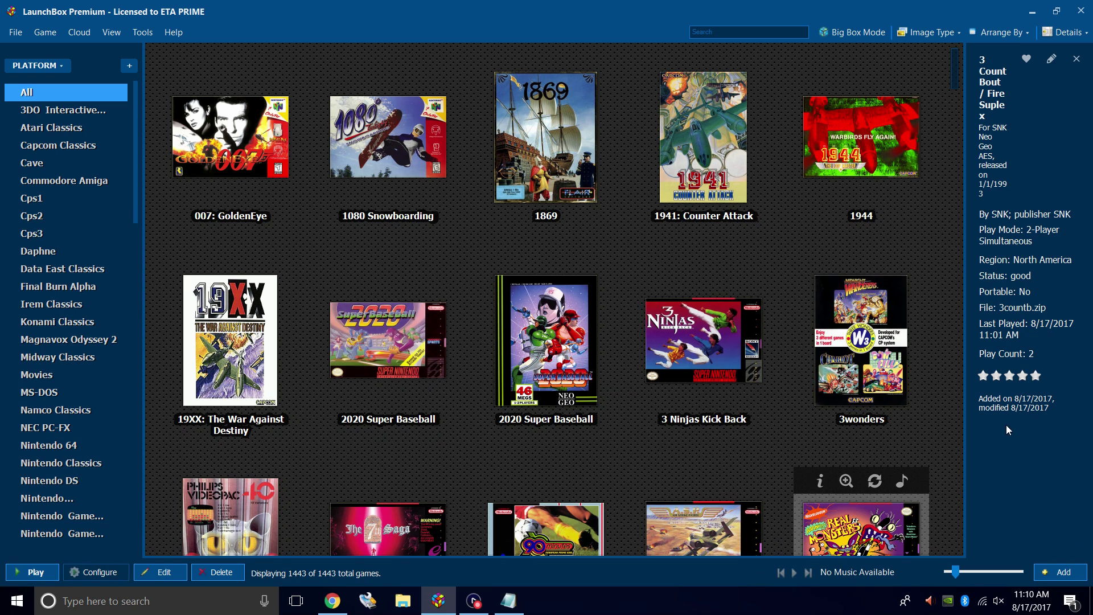
click(142, 32)
click(182, 83)
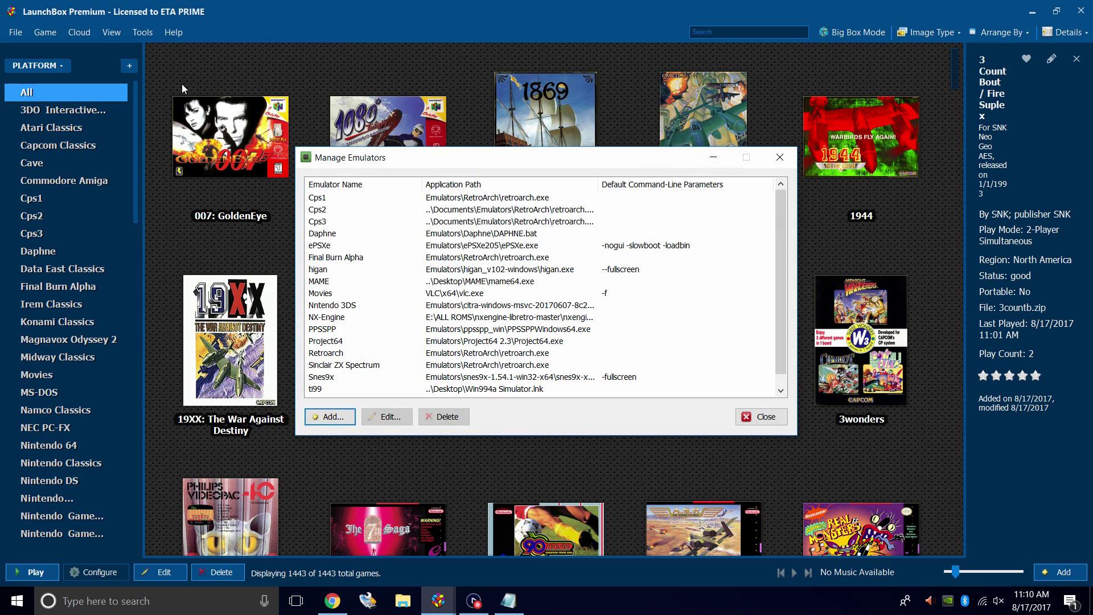
click(339, 354)
double_click(339, 354)
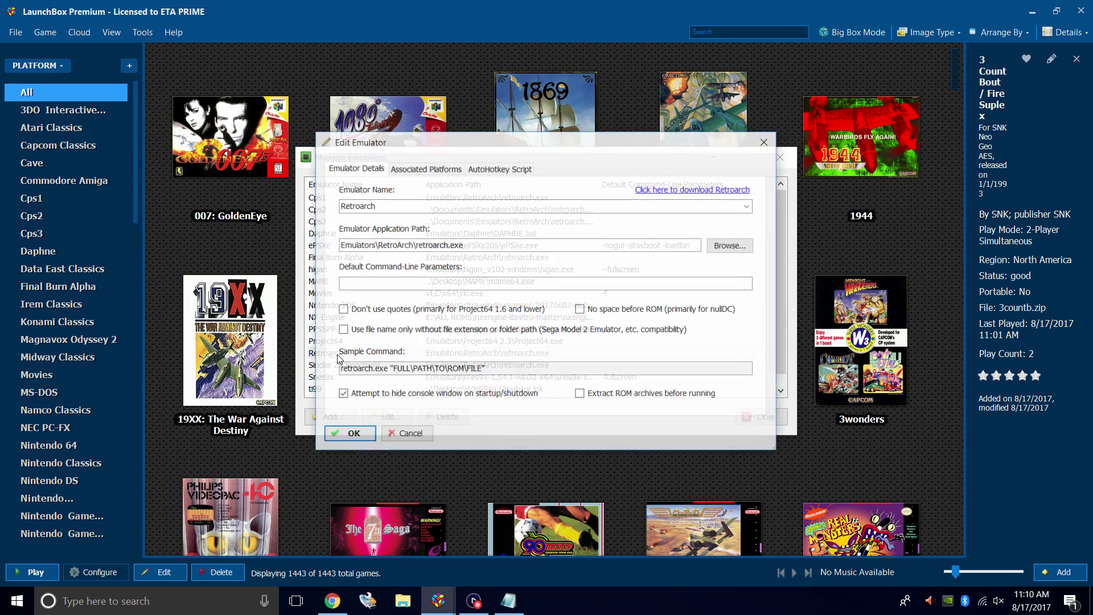
click(431, 168)
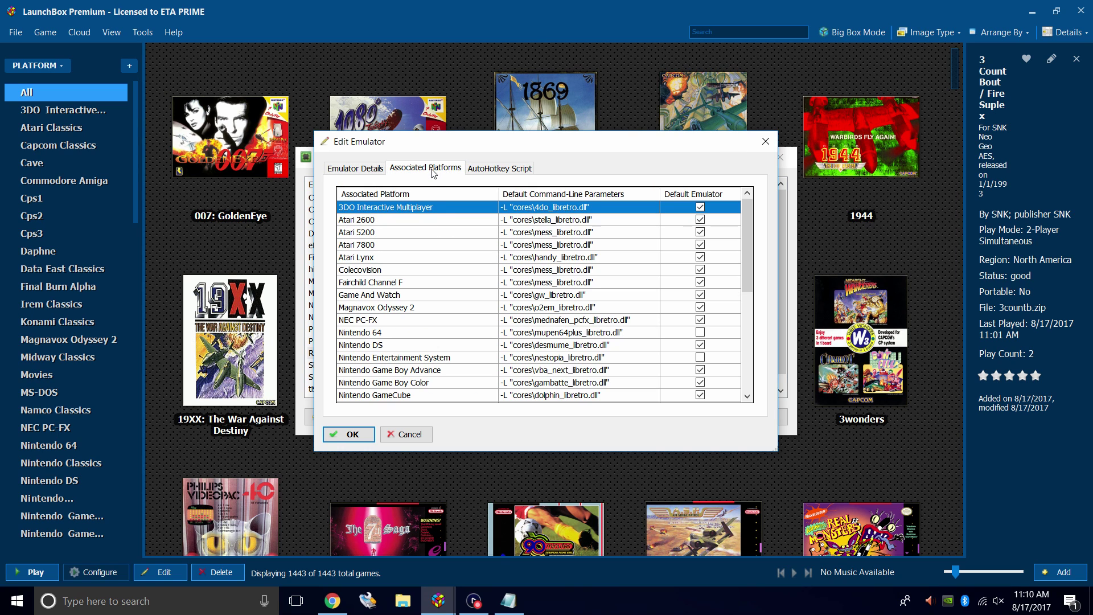
scroll(461, 251, down, 8)
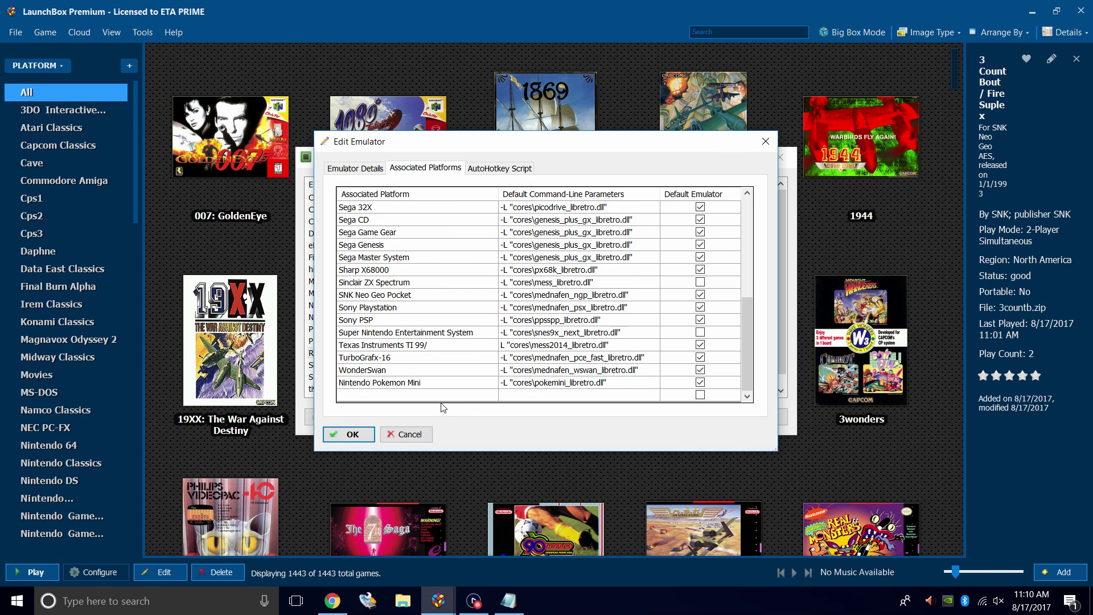
Bring up the Jaguar Launchbox.txt notes and place them in a smaller window below the associated platforms table.
click(521, 611)
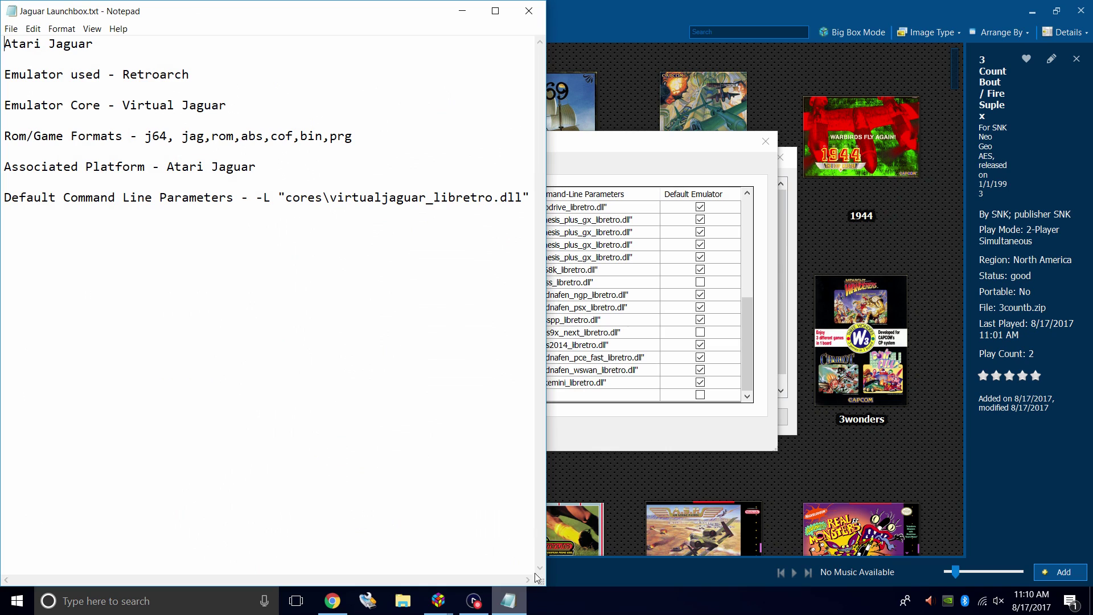
click(493, 20)
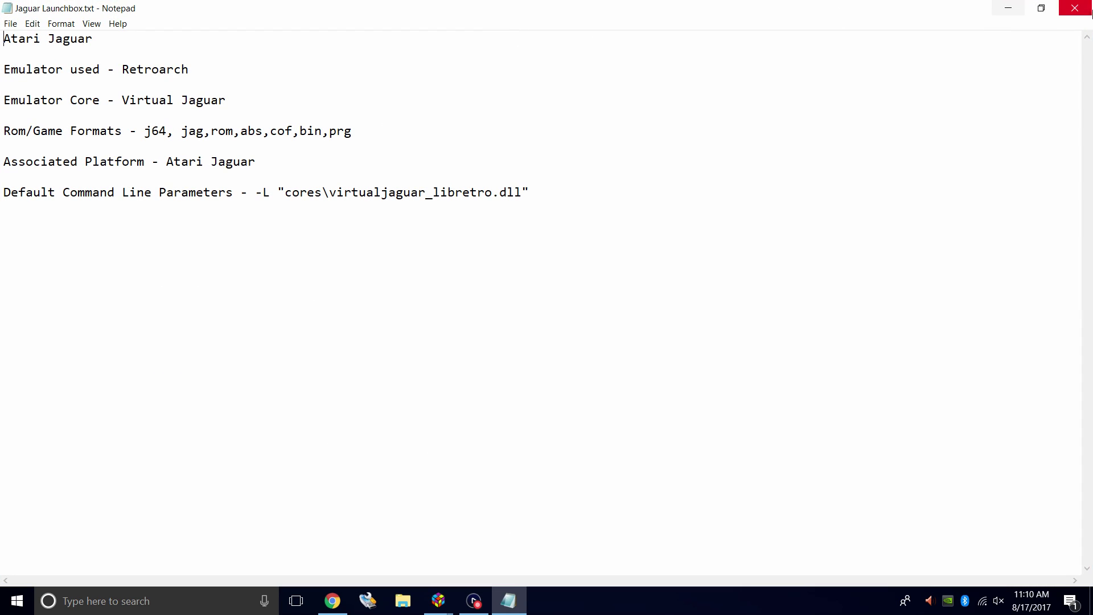
click(1040, 10)
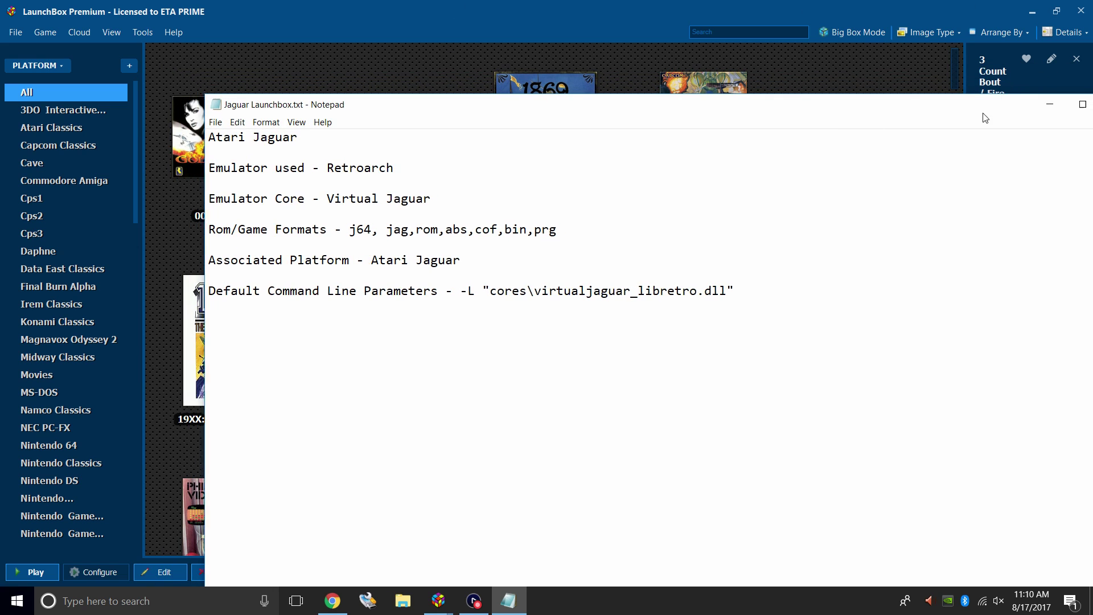
drag(1000, 97, 863, 53)
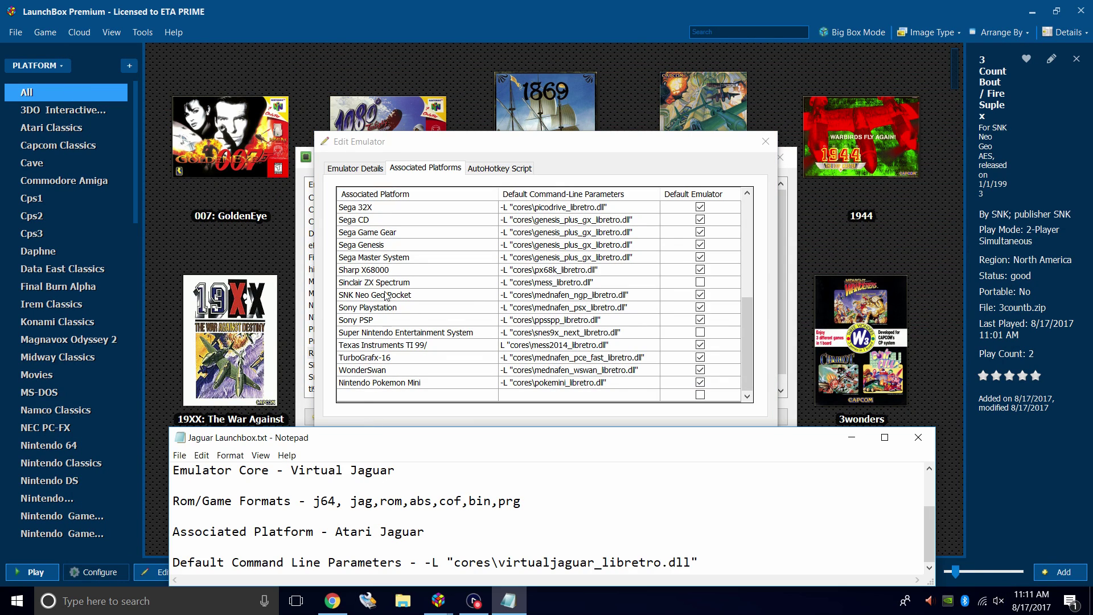
Add Atari Jaguar as a new associated platform in the empty row of the Retroarch emulator.
click(367, 395)
click(366, 395)
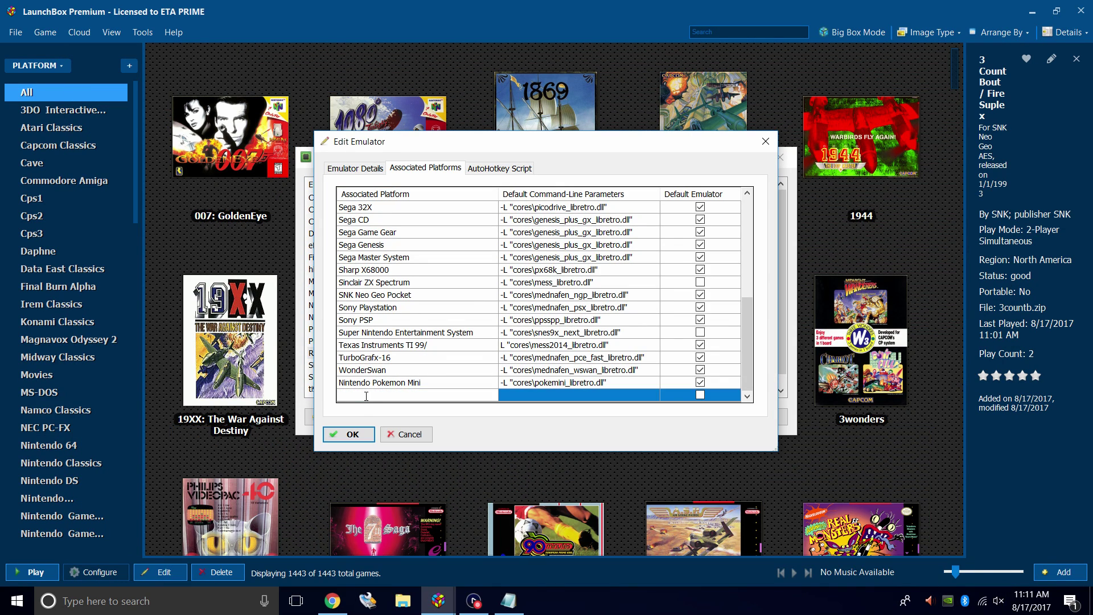
text(Atari Jaguar)
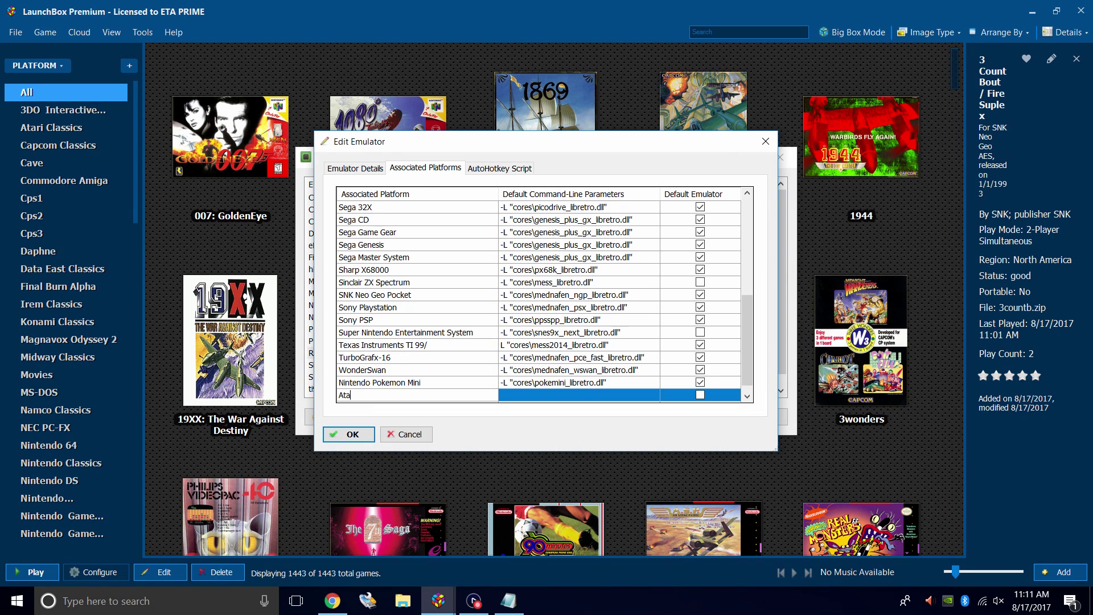
Copy -L "cores\virtualjaguar_libretro.dll" from the notes into the Atari Jaguar row's default command-line parameters.
click(521, 605)
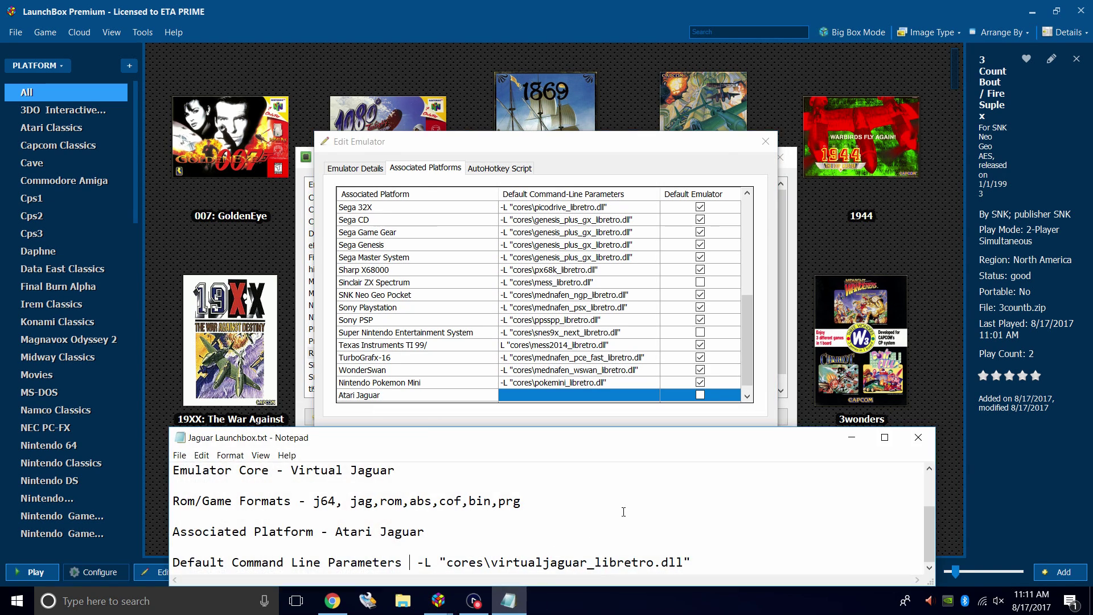
drag(414, 563, 699, 567)
click(421, 564)
right_click(670, 561)
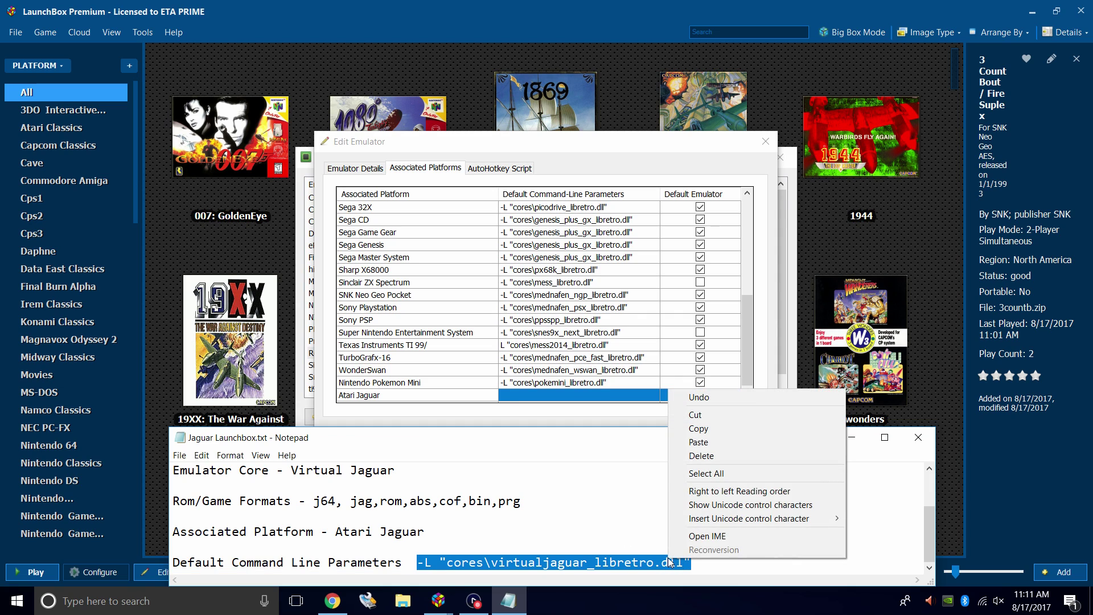
click(707, 428)
click(626, 395)
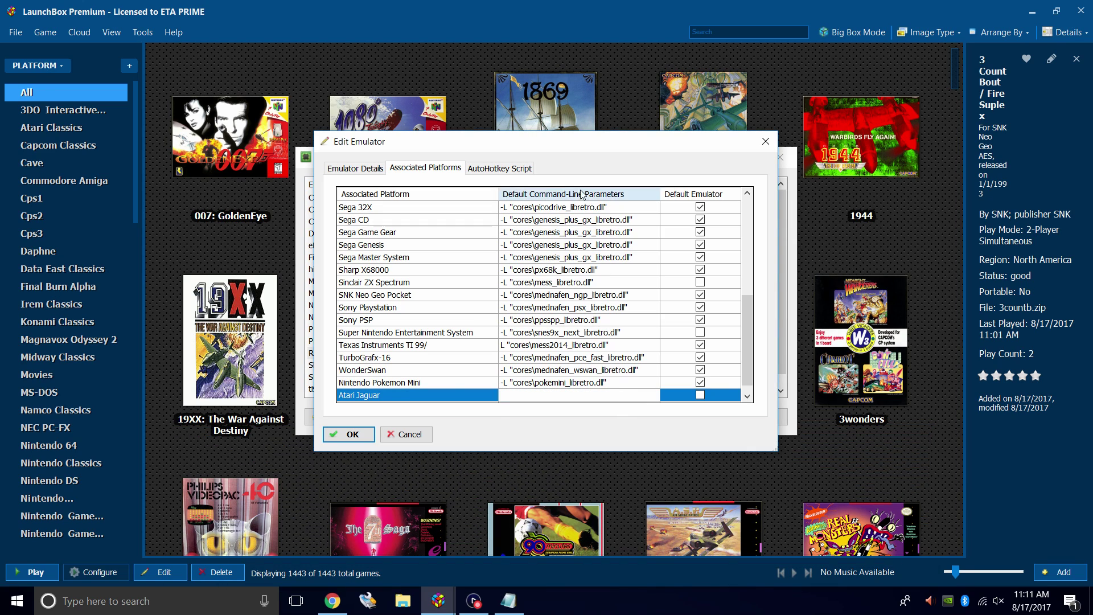
right_click(542, 395)
click(578, 449)
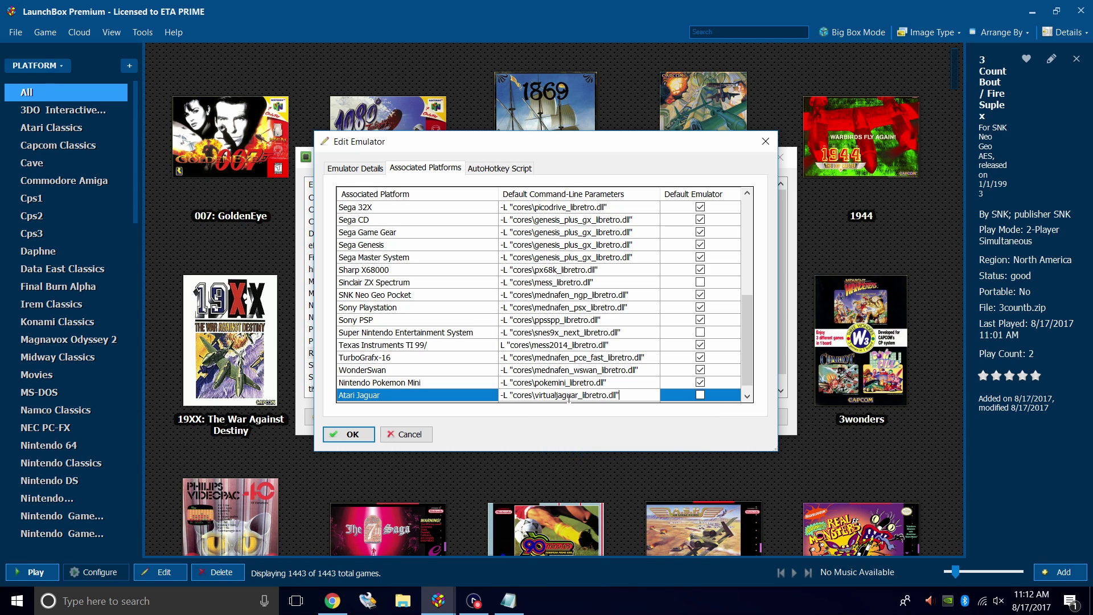
Make Retroarch the default emulator for Atari Jaguar, save the emulator settings and close the emulator list.
click(700, 395)
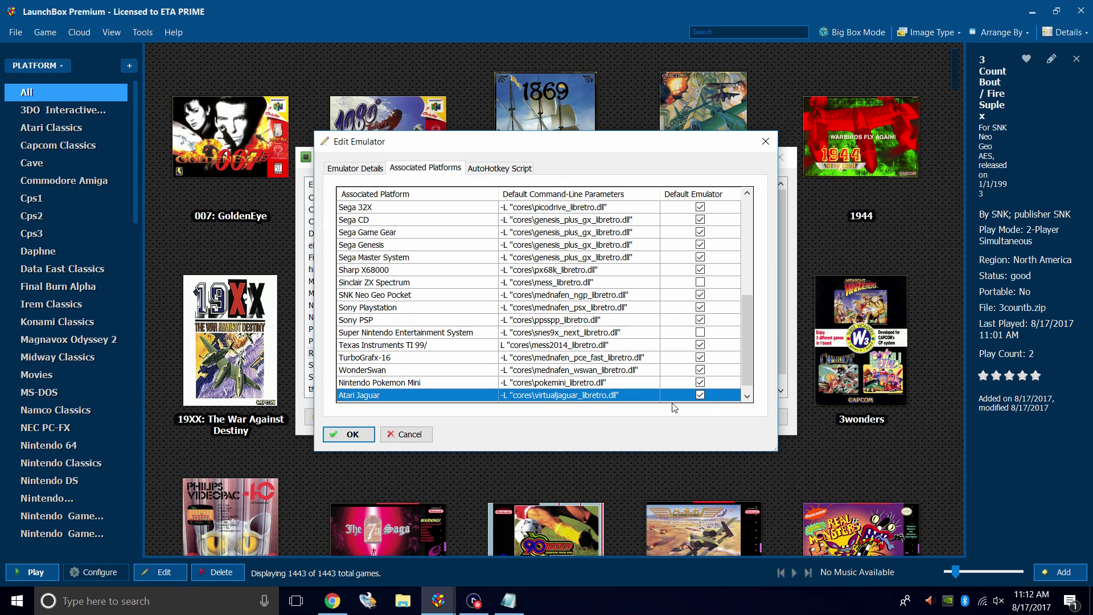
click(356, 435)
click(763, 415)
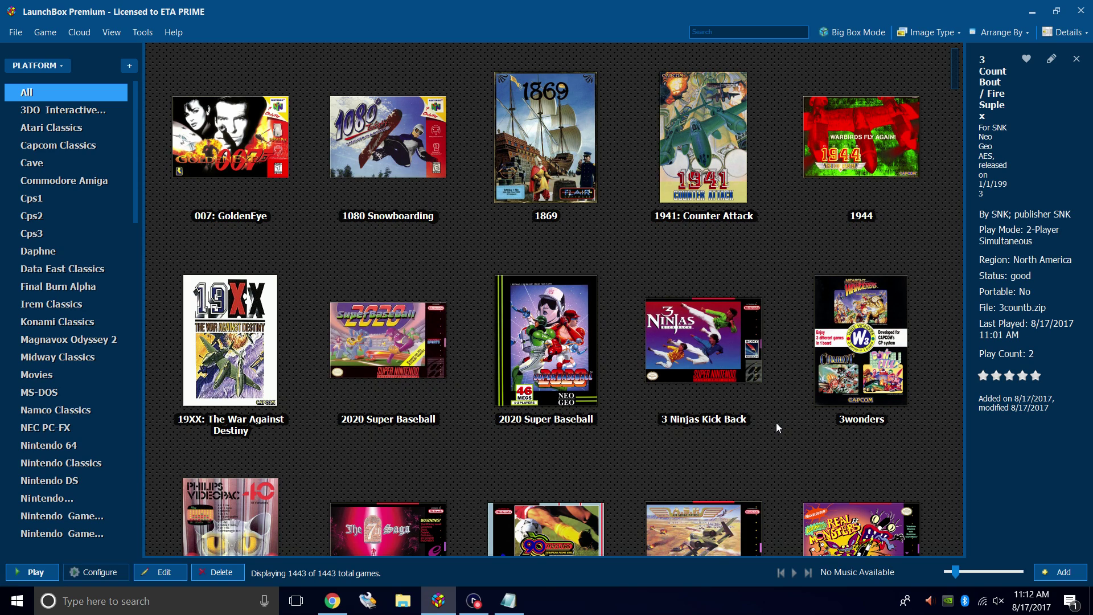
Start a ROM files import and add the Atari Jaguar folder inside LaunchBox's Games folder as the source.
click(142, 33)
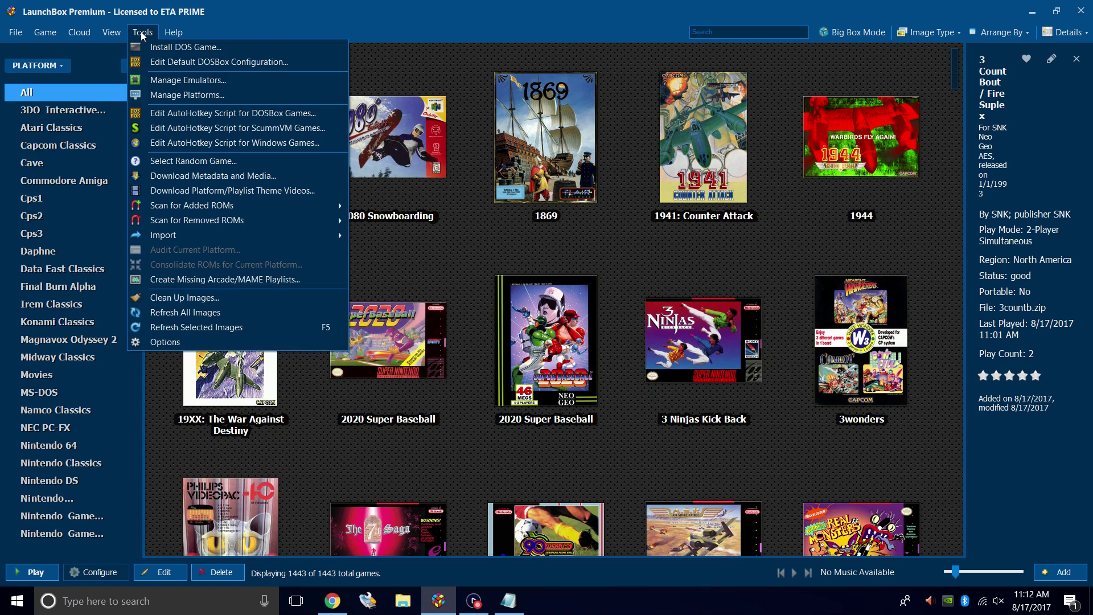
mouse_move(210, 235)
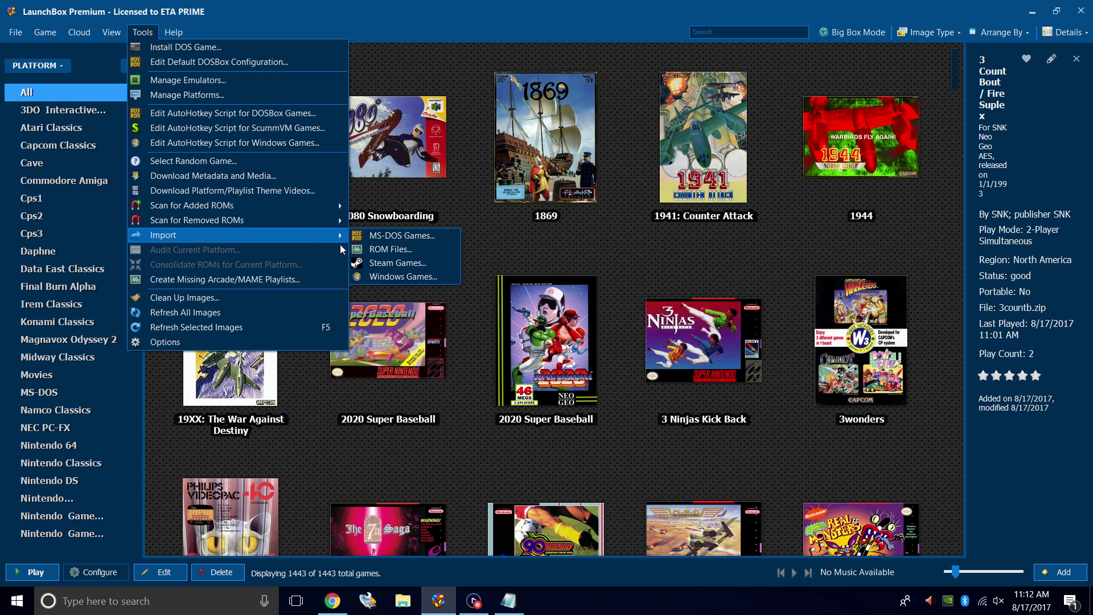
click(384, 249)
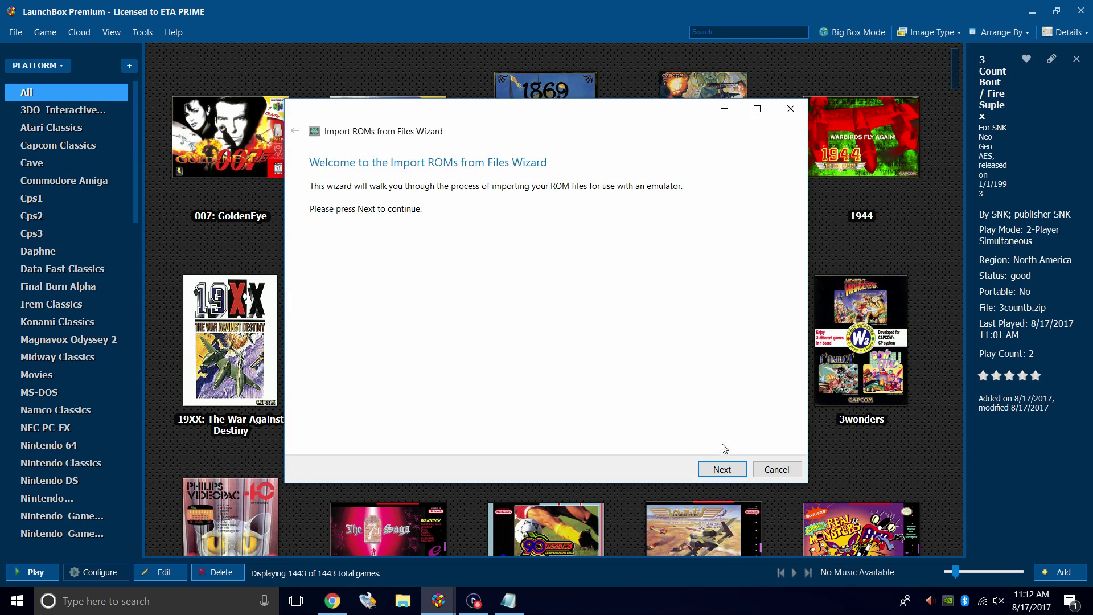
click(720, 468)
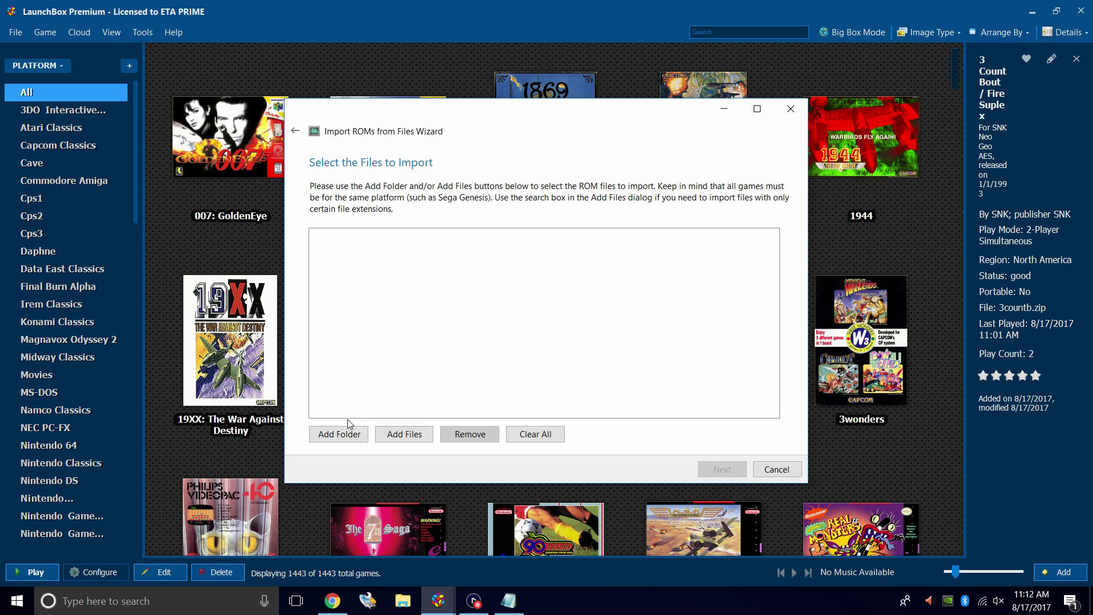
click(337, 438)
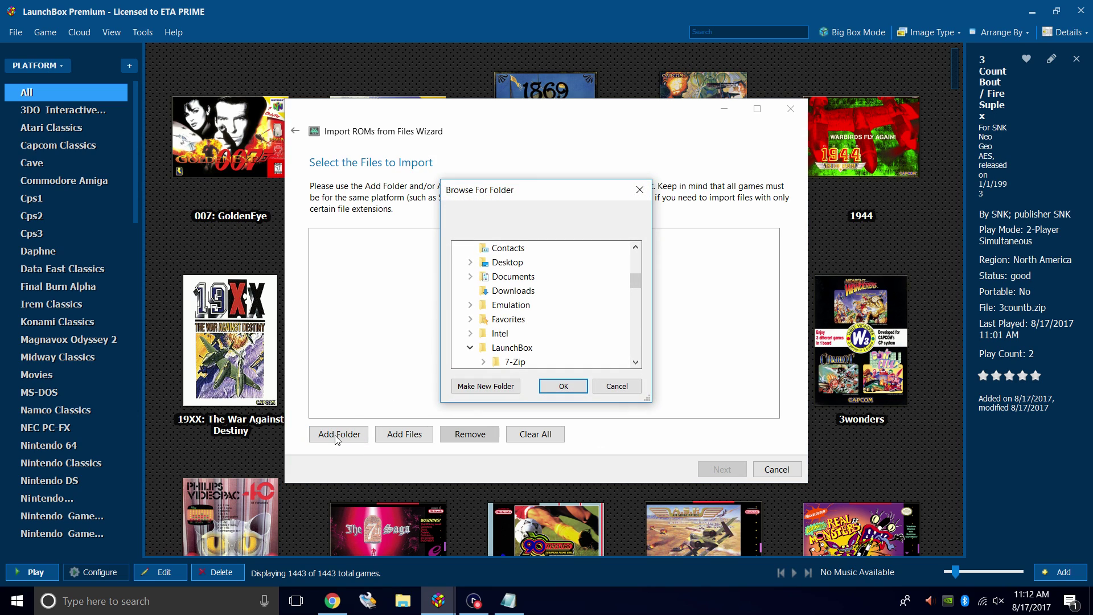
drag(636, 283, 636, 290)
scroll(540, 304, down, 2)
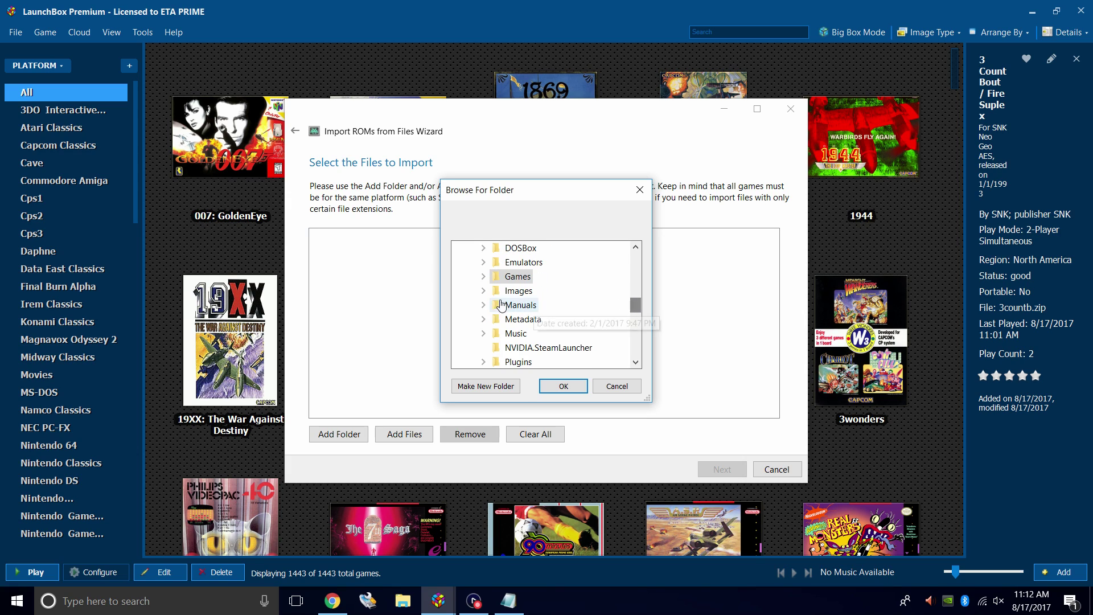
click(484, 278)
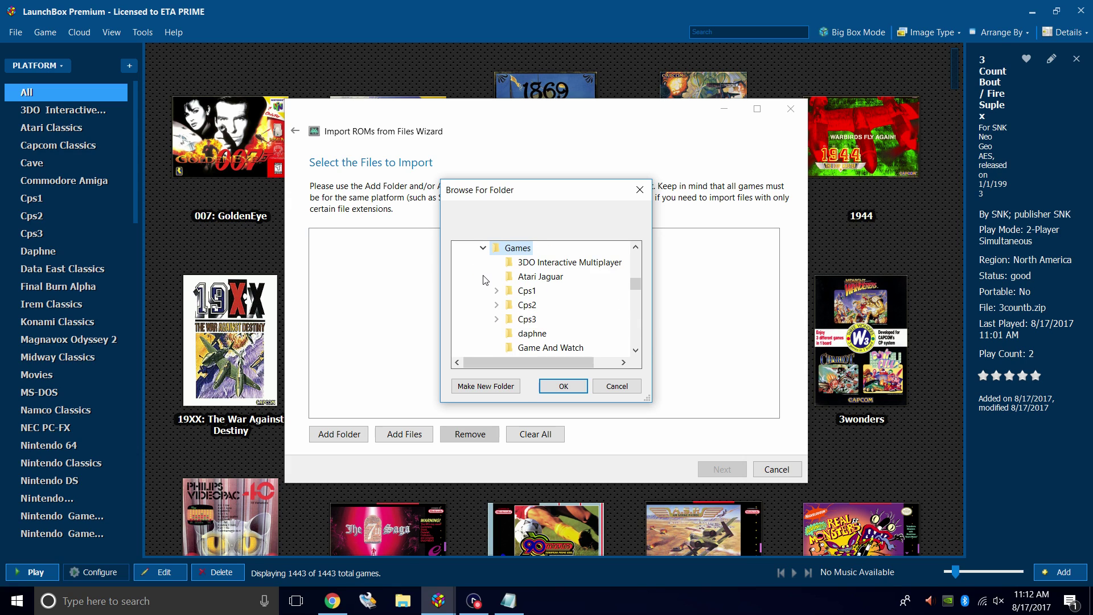
click(546, 277)
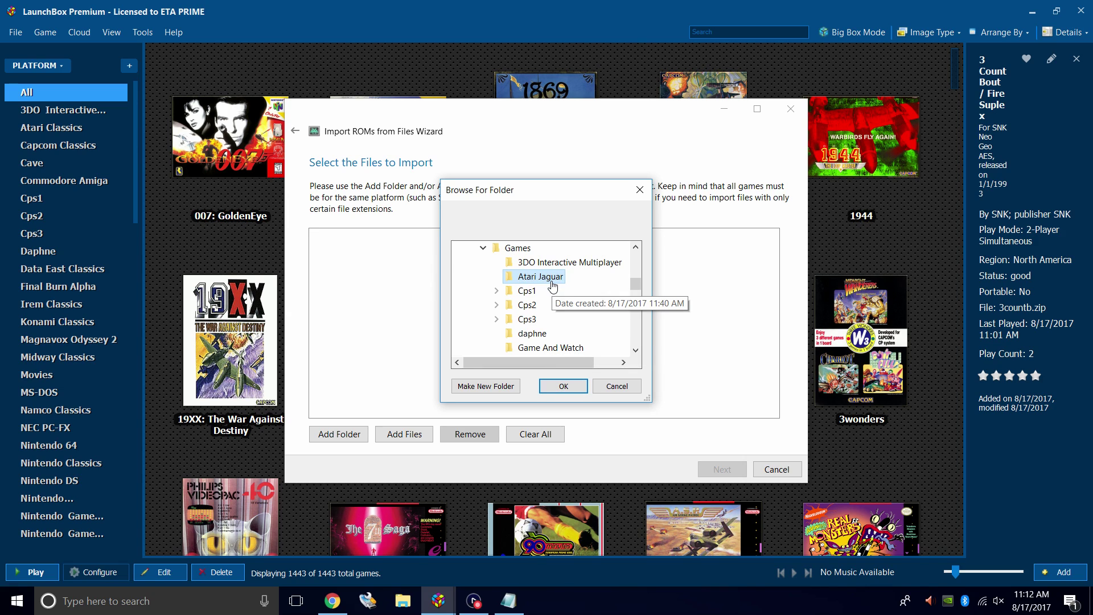
click(562, 387)
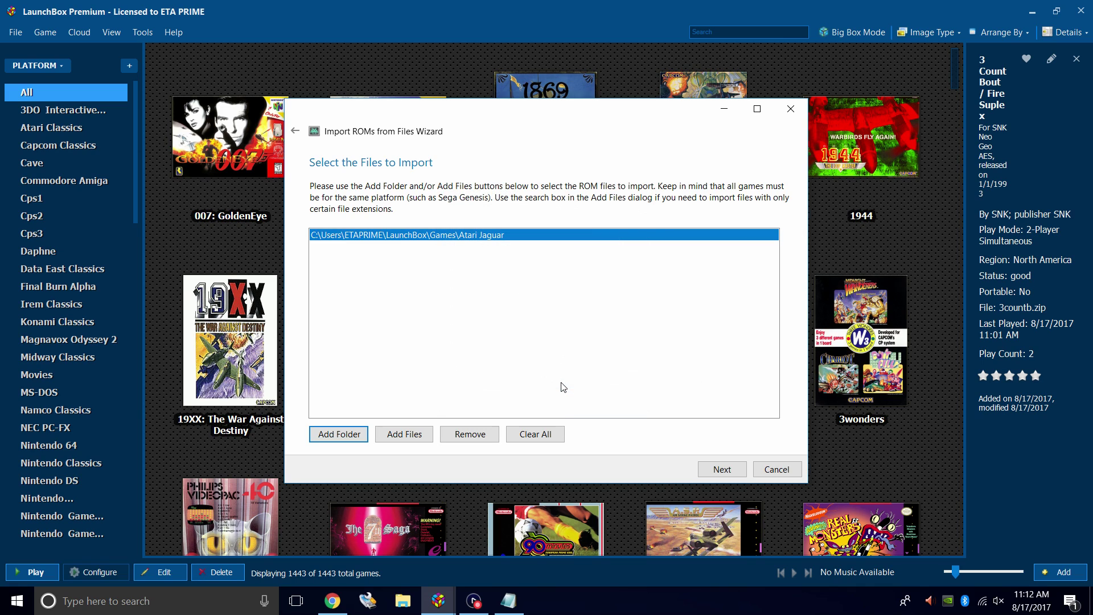
click(722, 470)
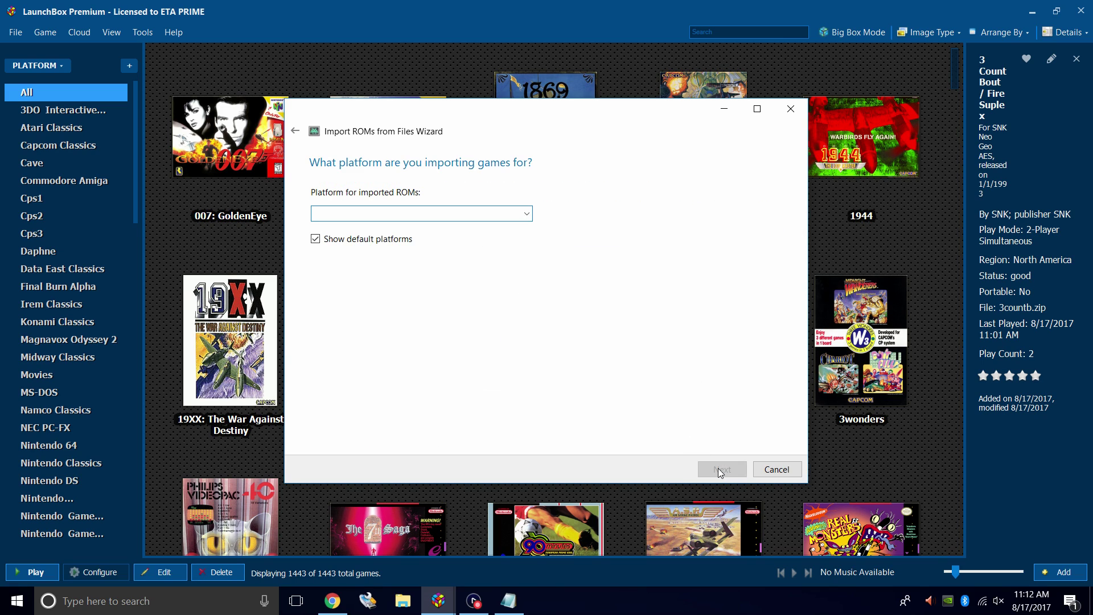
Set the import's platform to Atari Jaguar and its emulator to Retroarch.
click(526, 215)
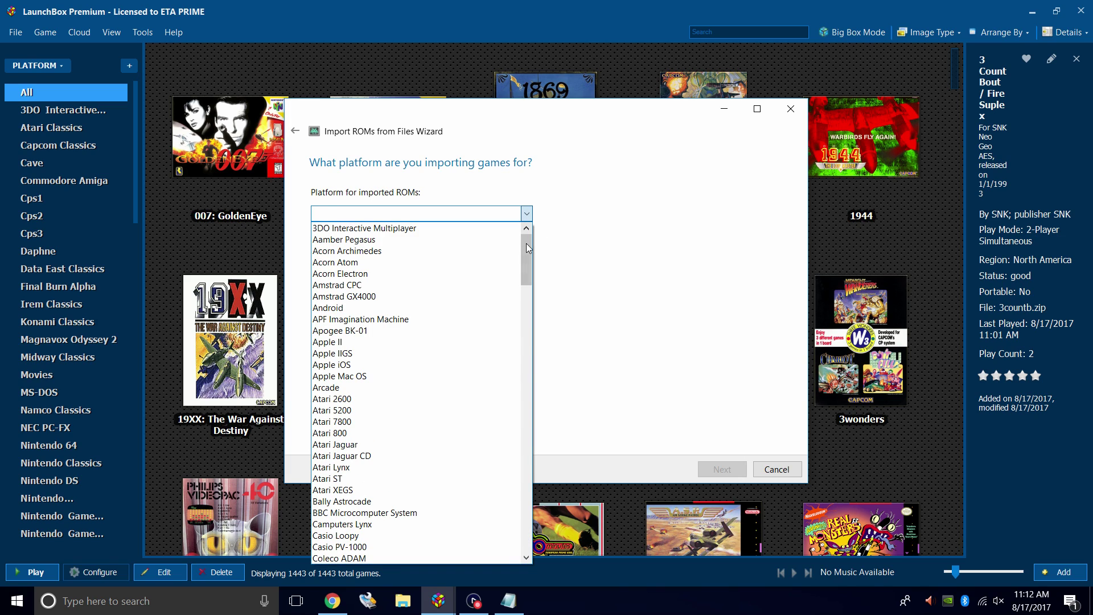
drag(526, 241, 527, 250)
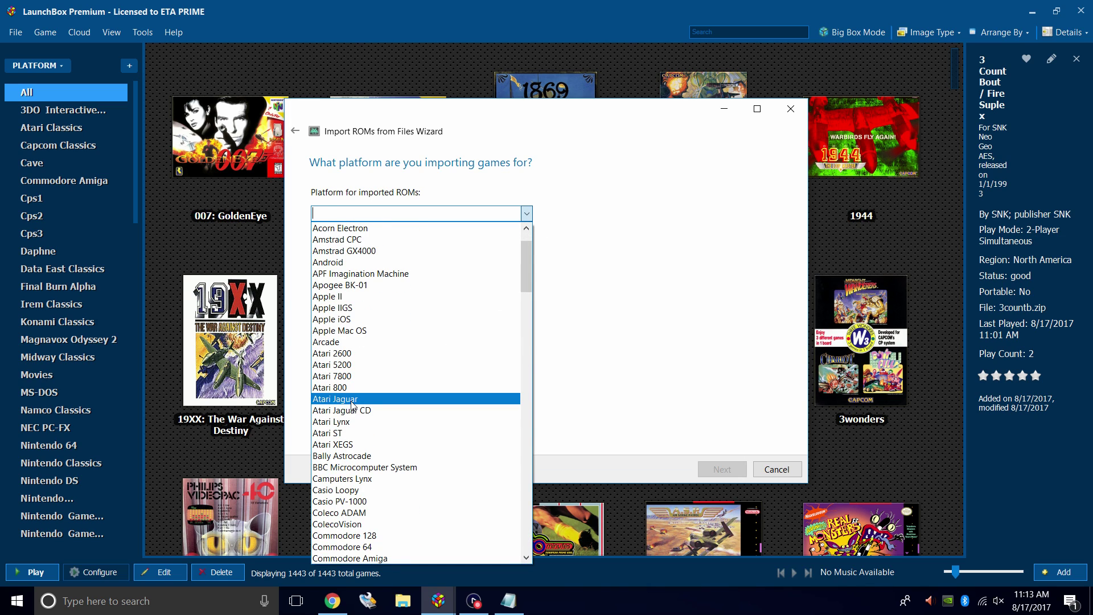
click(352, 399)
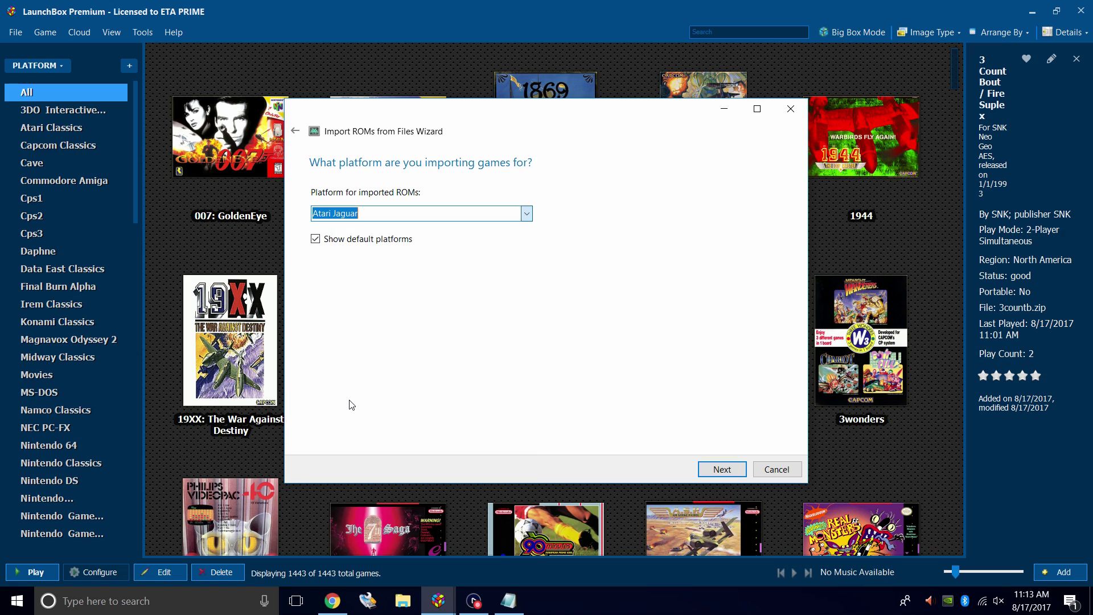
click(743, 470)
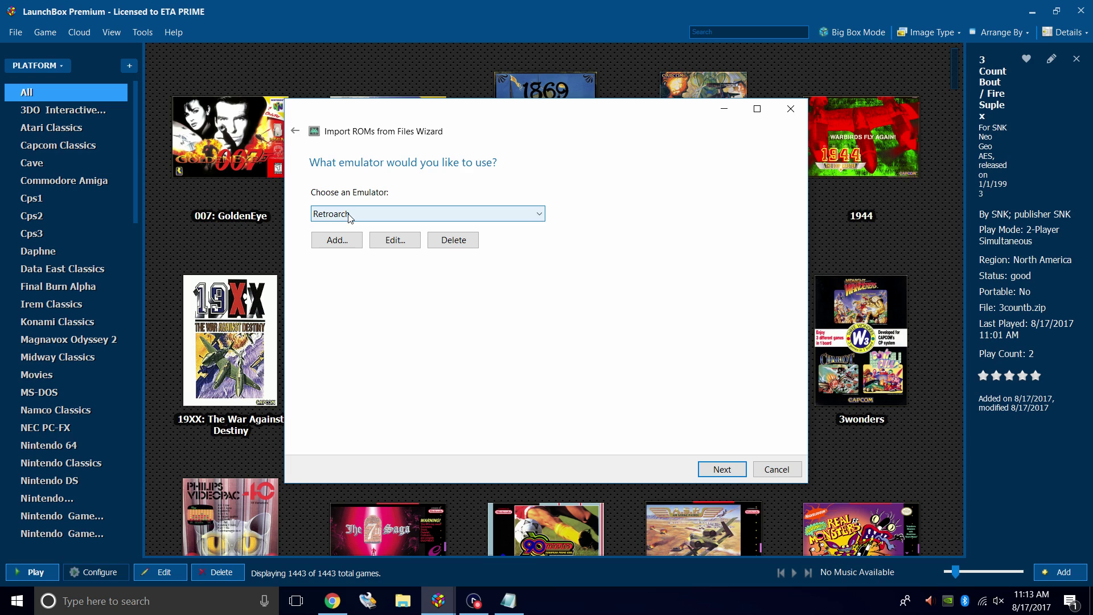
click(540, 214)
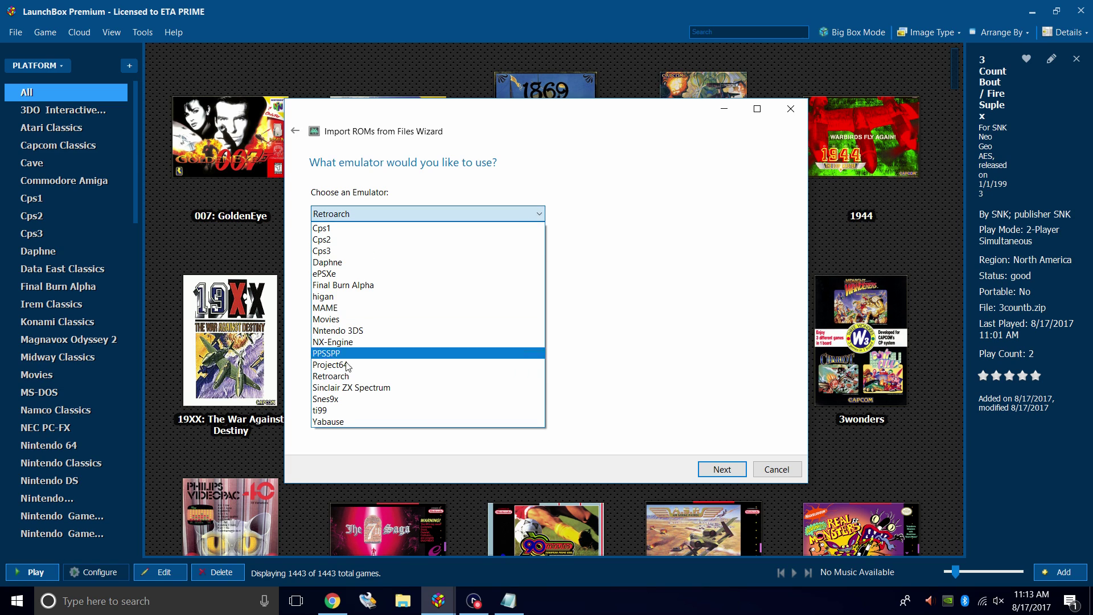
click(344, 377)
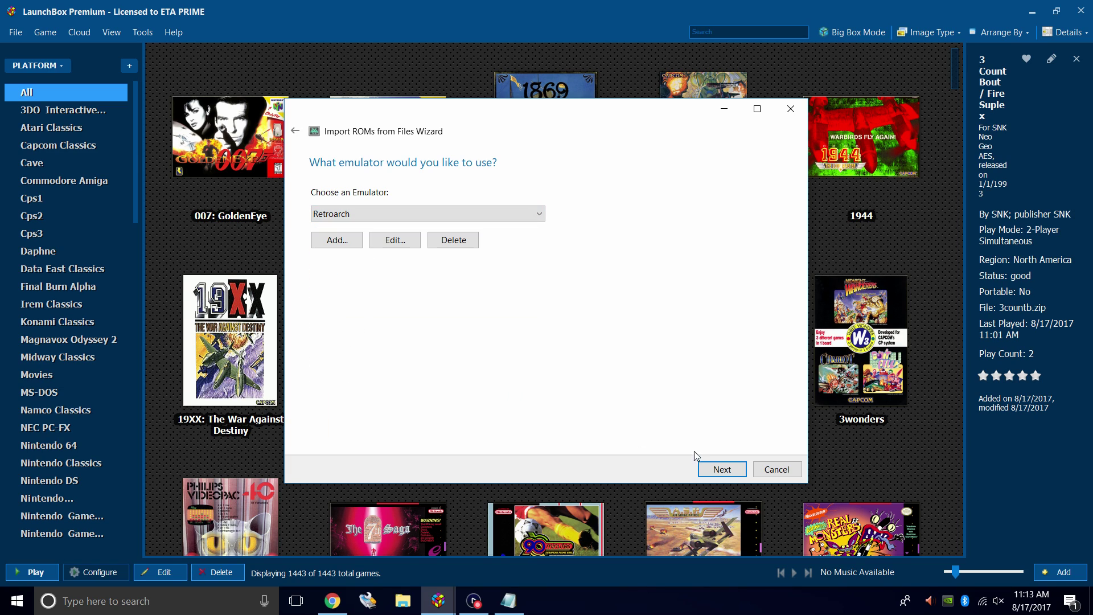
click(712, 470)
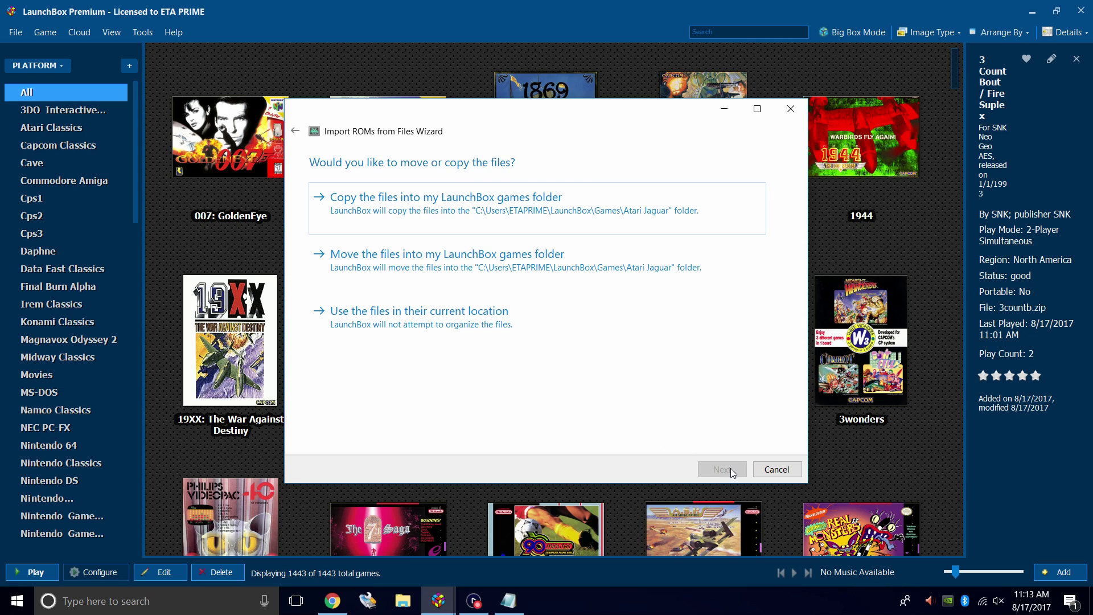
Use the ROM files in their current location and accept the preset metadata, image, EmuMovies media and custom options.
click(449, 317)
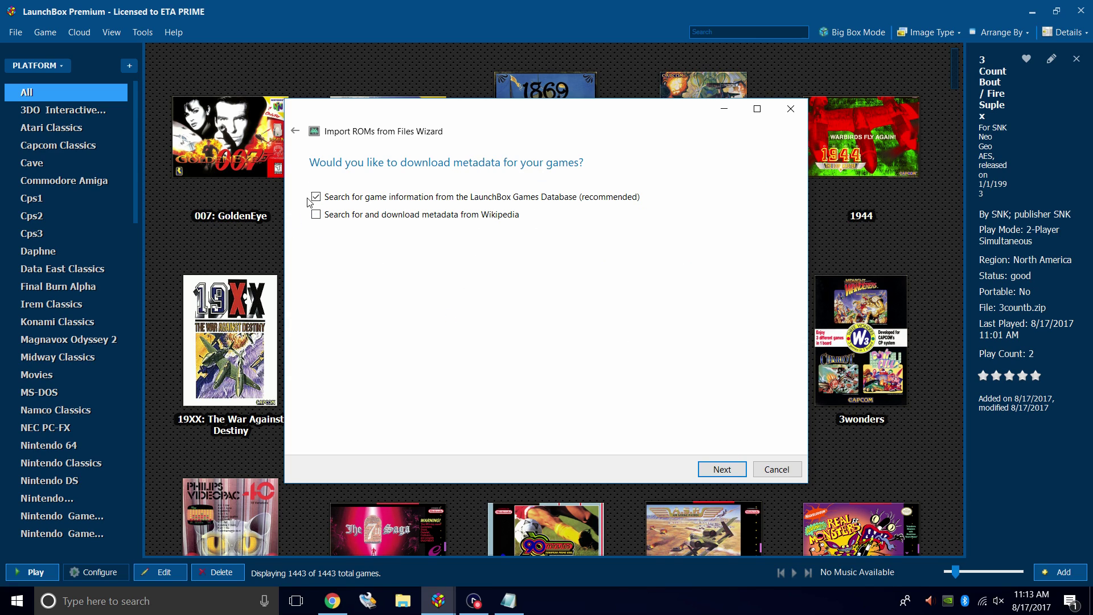
click(725, 473)
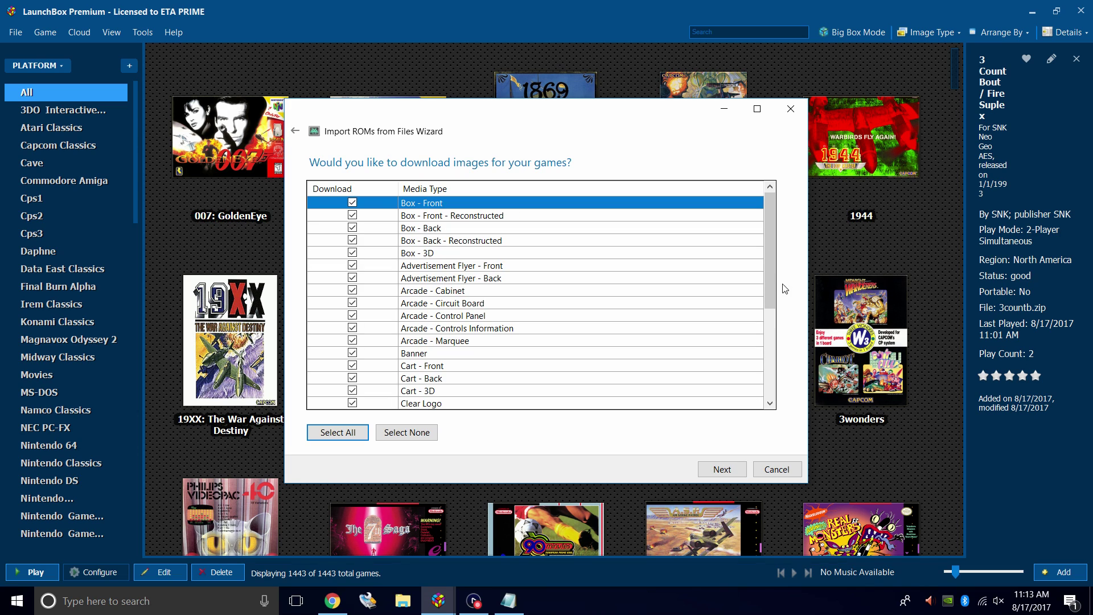
drag(770, 292, 781, 393)
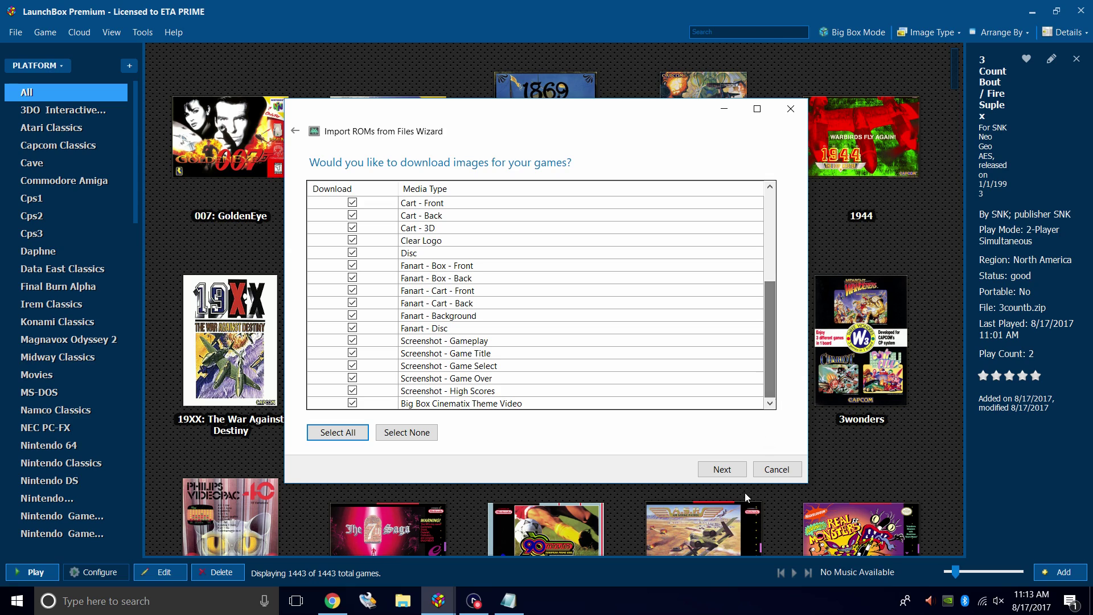
click(716, 470)
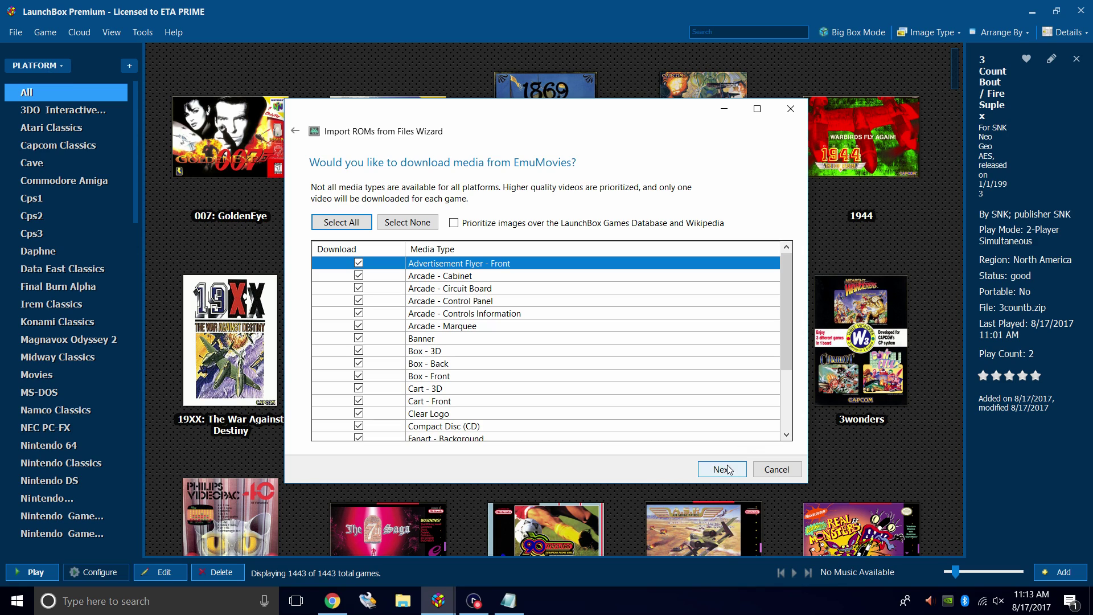
click(726, 471)
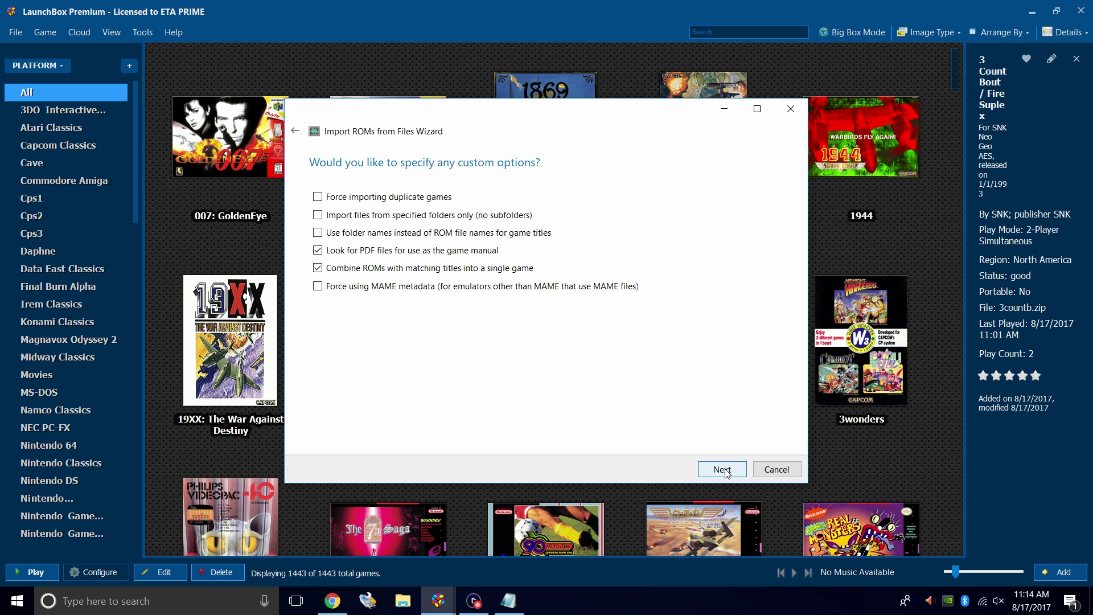
click(727, 473)
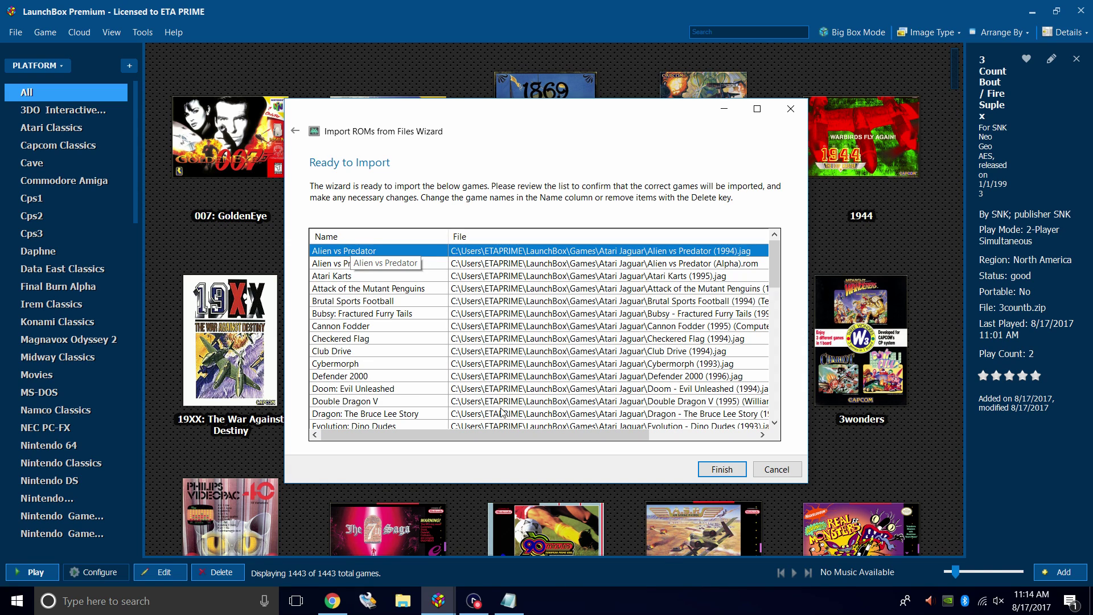
Check the file extensions in the list of games to import, finish the import and dismiss its completion message.
drag(523, 437, 715, 448)
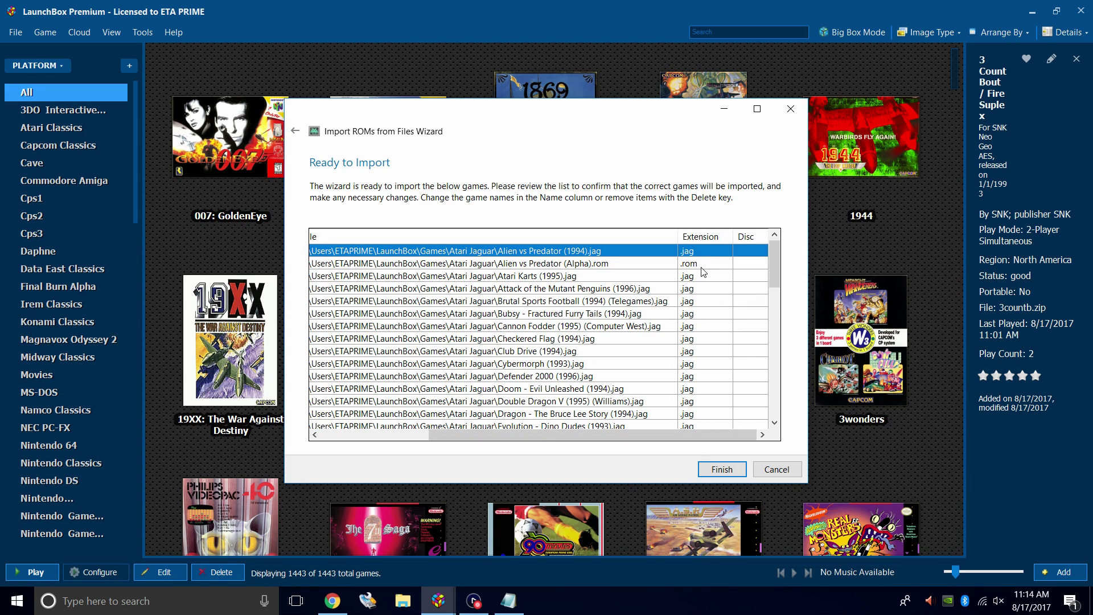
click(721, 470)
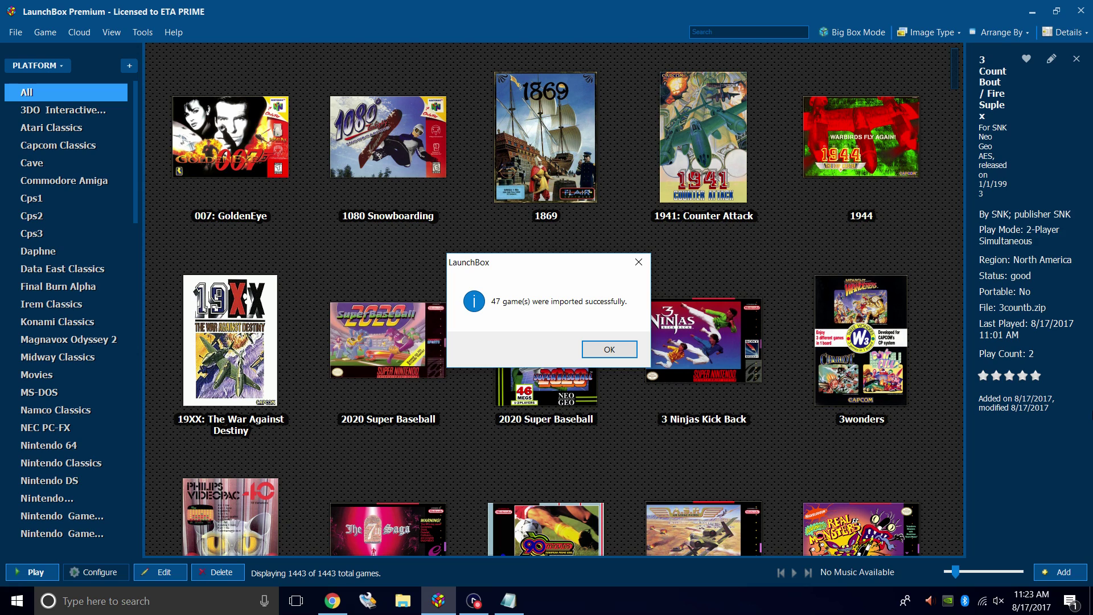
click(626, 352)
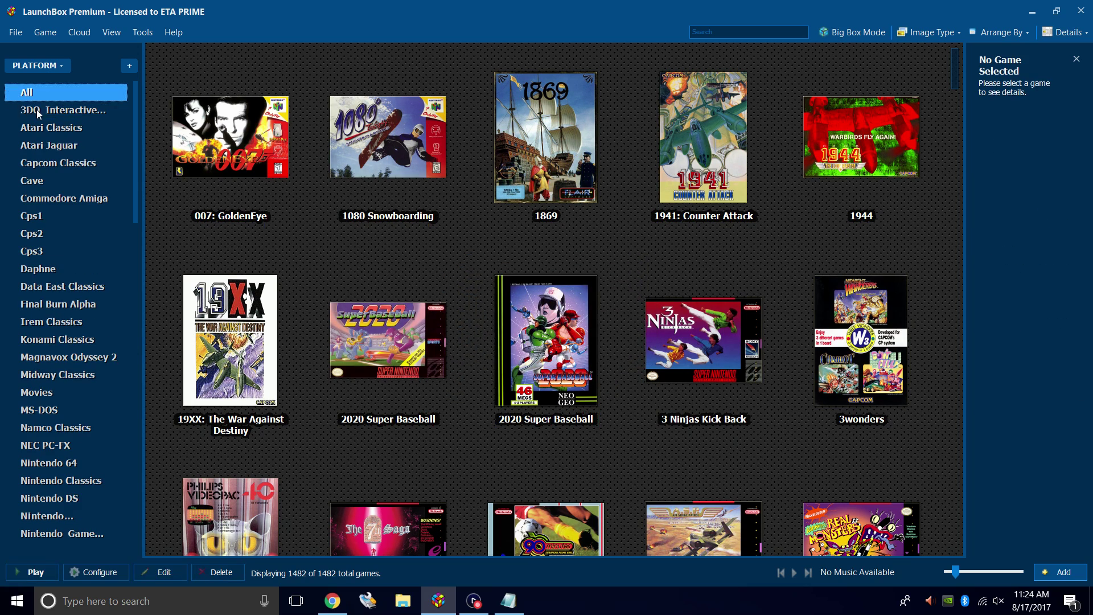
Show the Atari Jaguar platform's games and launch Alien vs Predator.
click(64, 151)
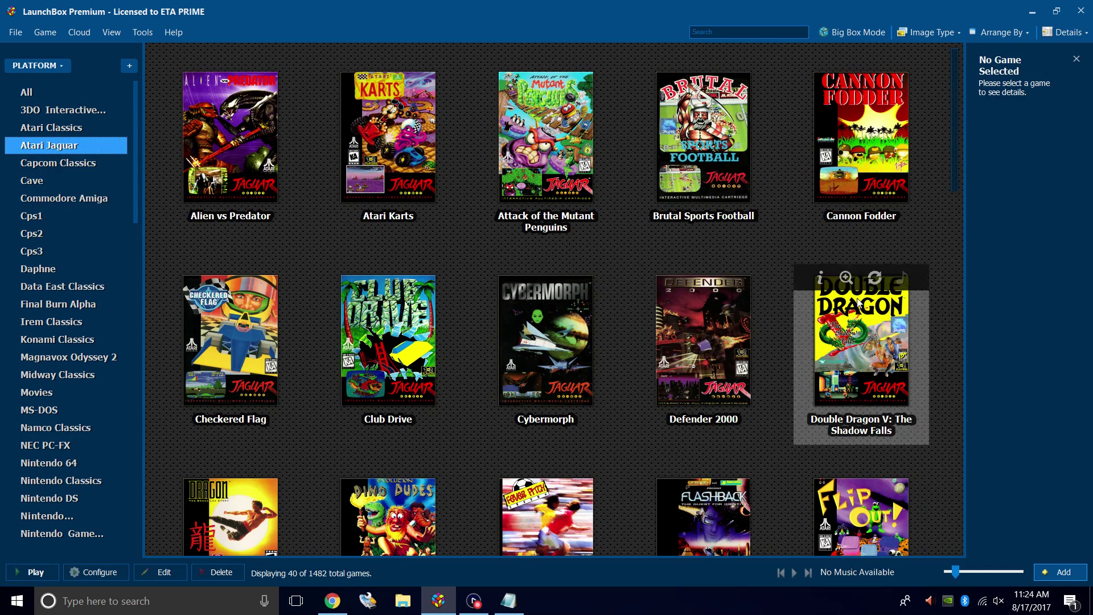
mouse_move(954, 156)
mouse_down()
mouse_move(992, 311)
mouse_move(993, 457)
mouse_move(1014, 511)
mouse_move(1010, 415)
mouse_move(938, 151)
mouse_up()
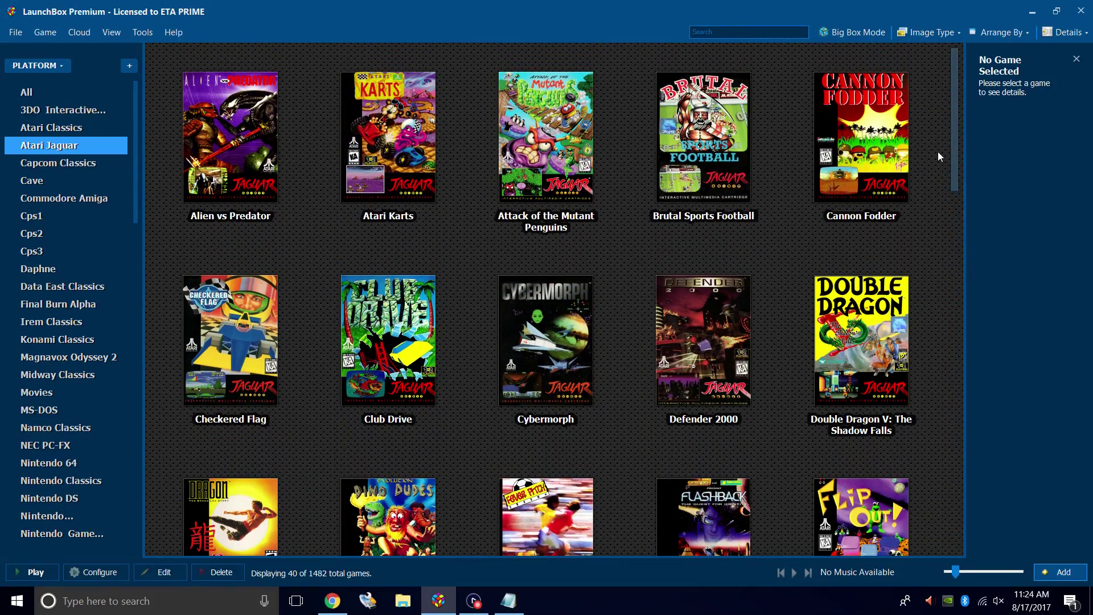
double_click(218, 198)
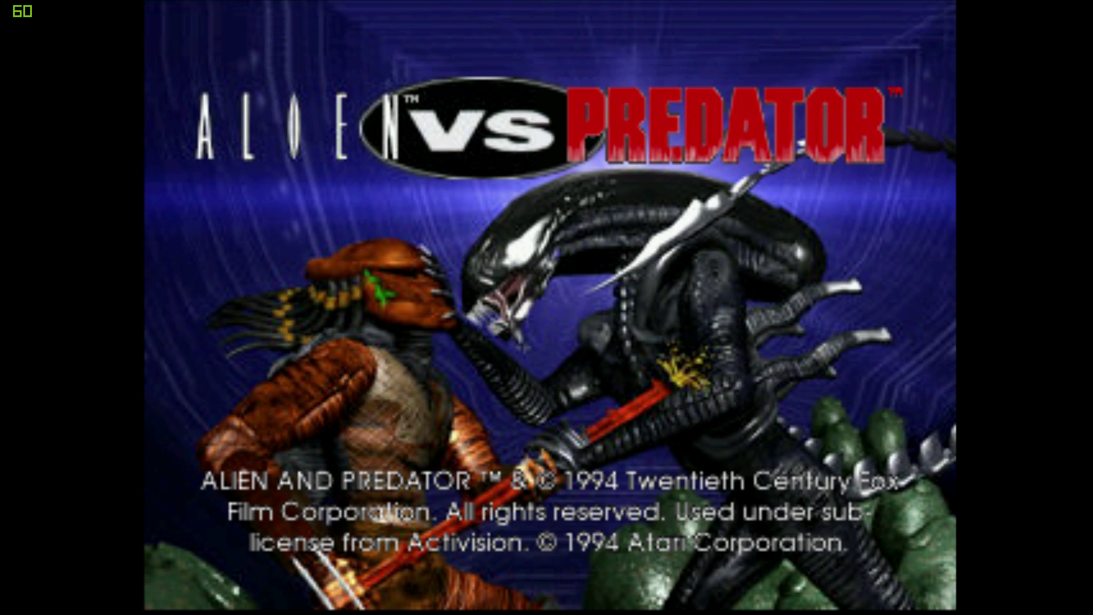
Start playing as the Alien from the character selection and move forward through the corridor.
key(Return)
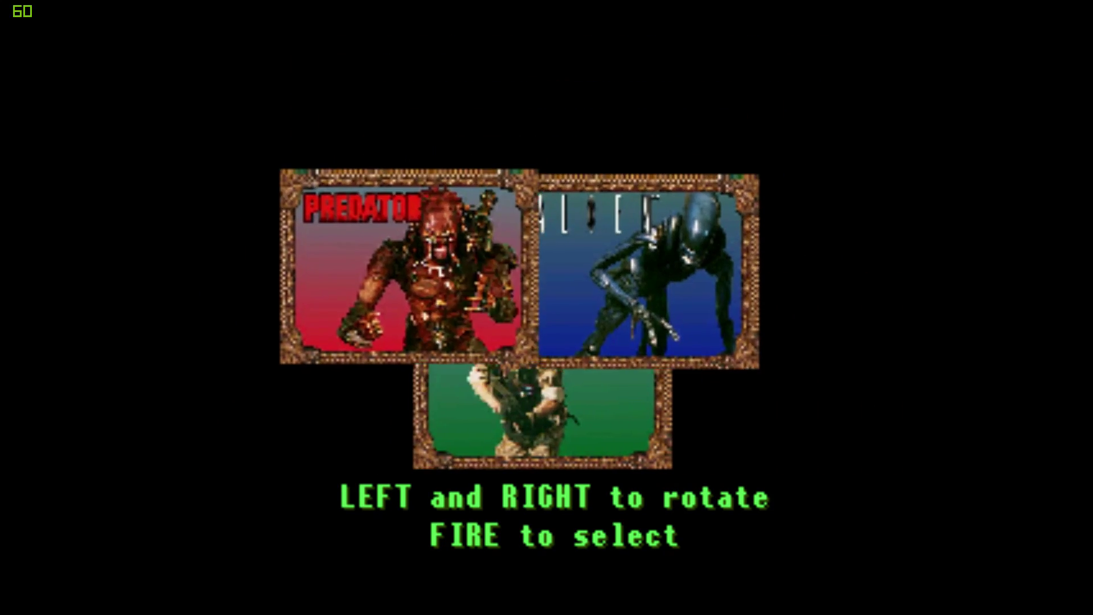
key(Left)
key(Right)
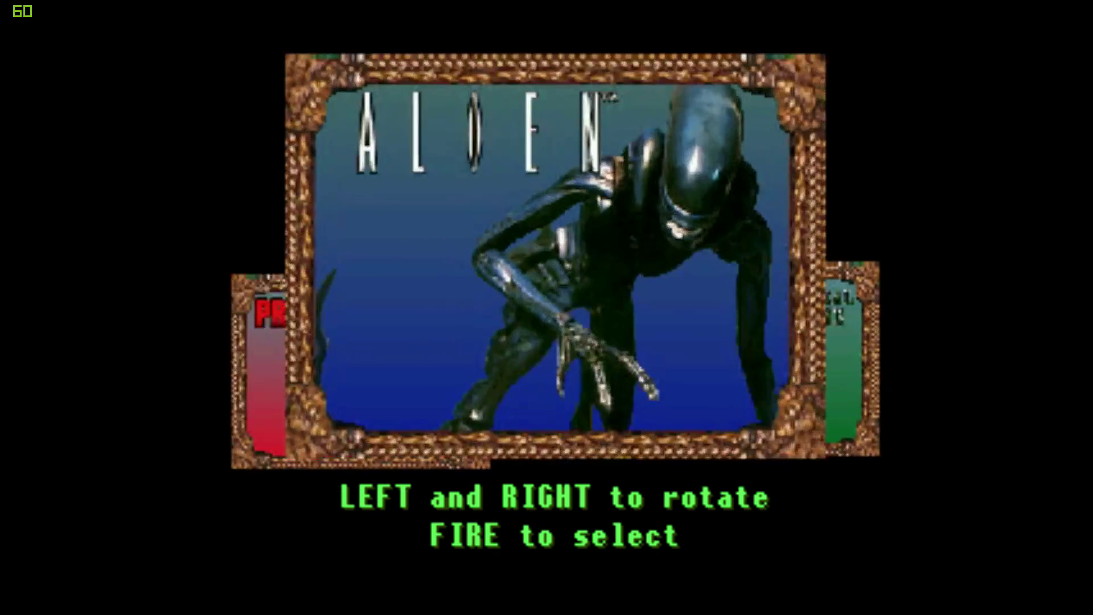
key(Return)
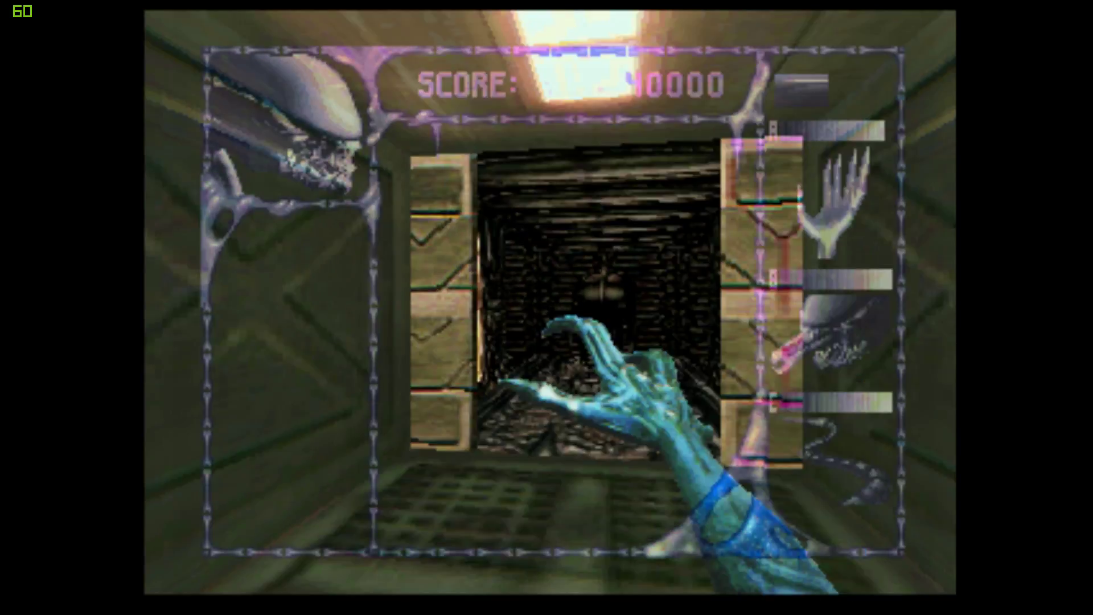
key(Up)
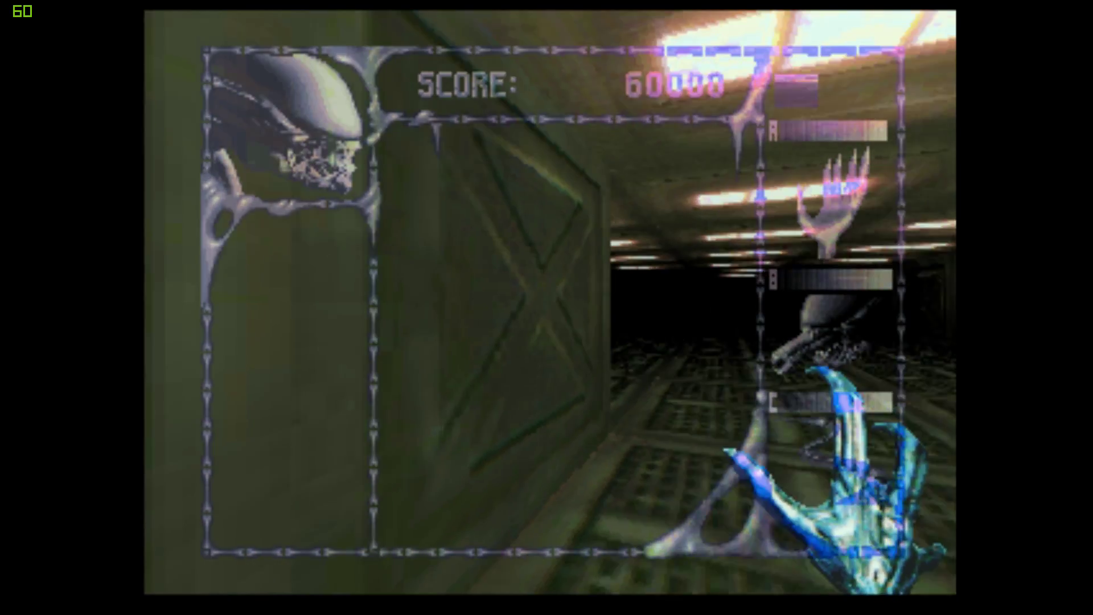
key(Left)
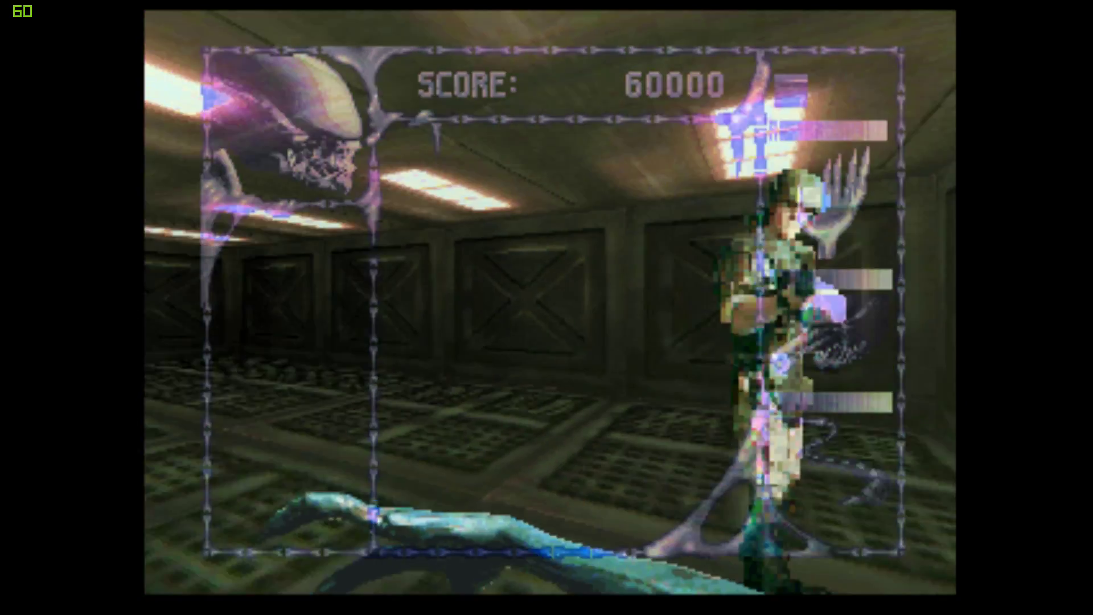
key(ctrl)
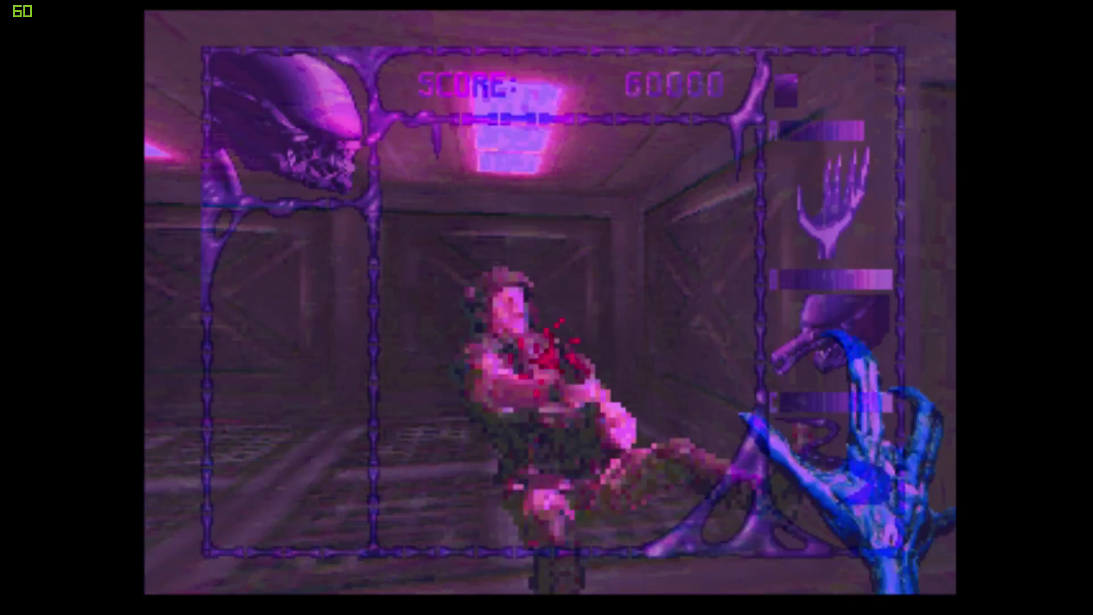
key(Up)
key(Left)
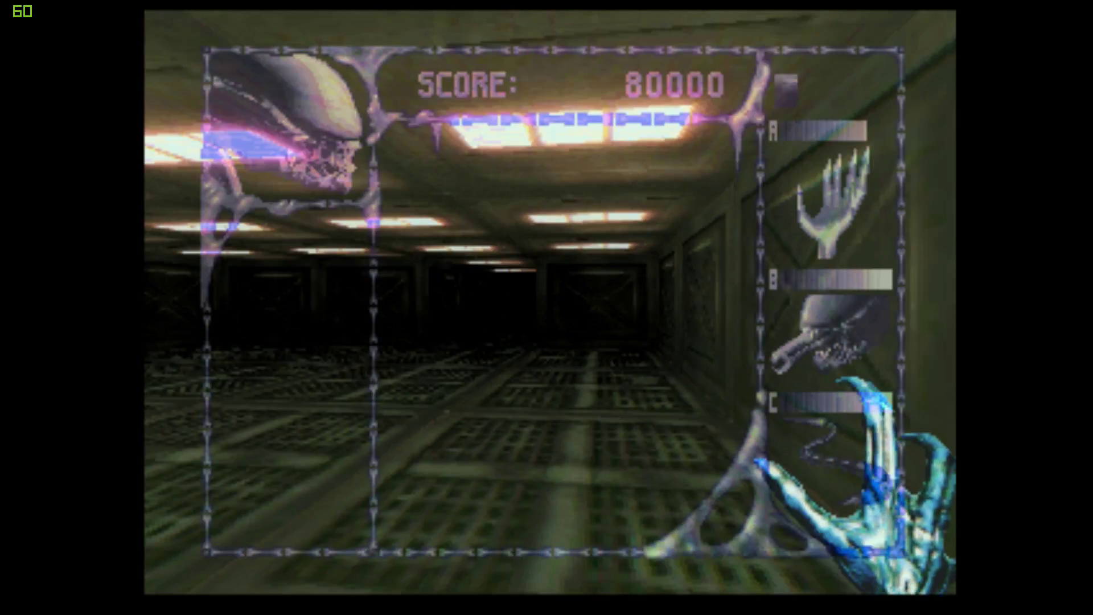
key(Left)
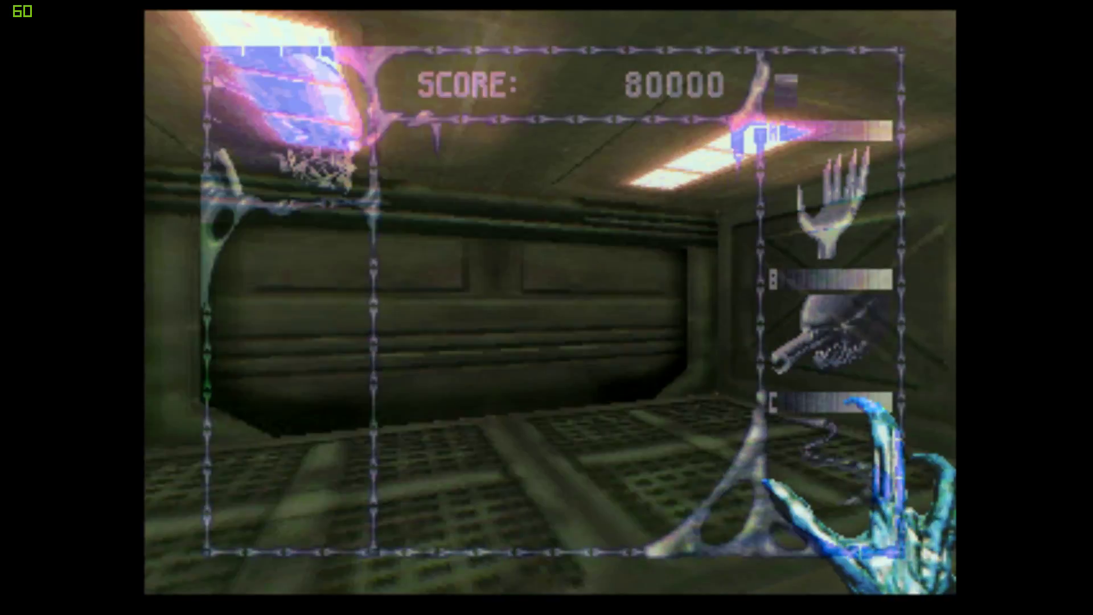
key(Right)
key(Up)
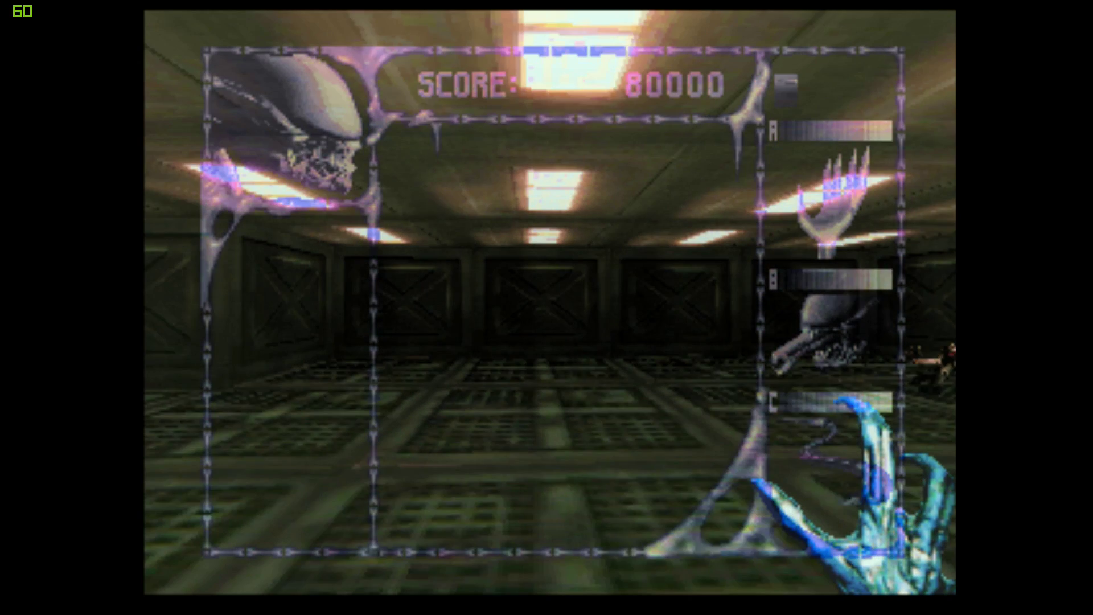
key(Up)
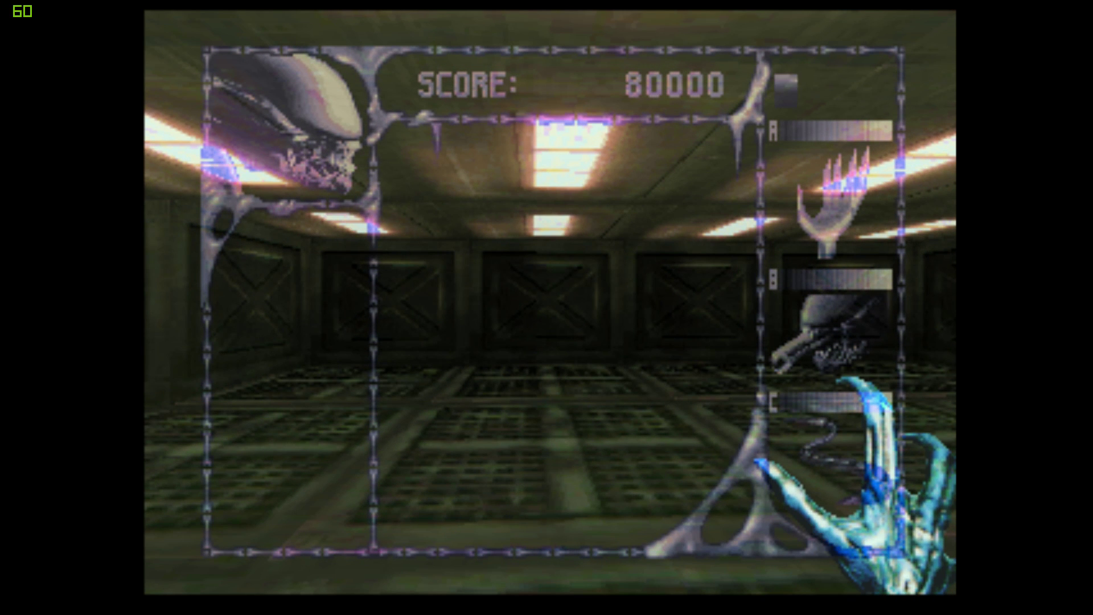